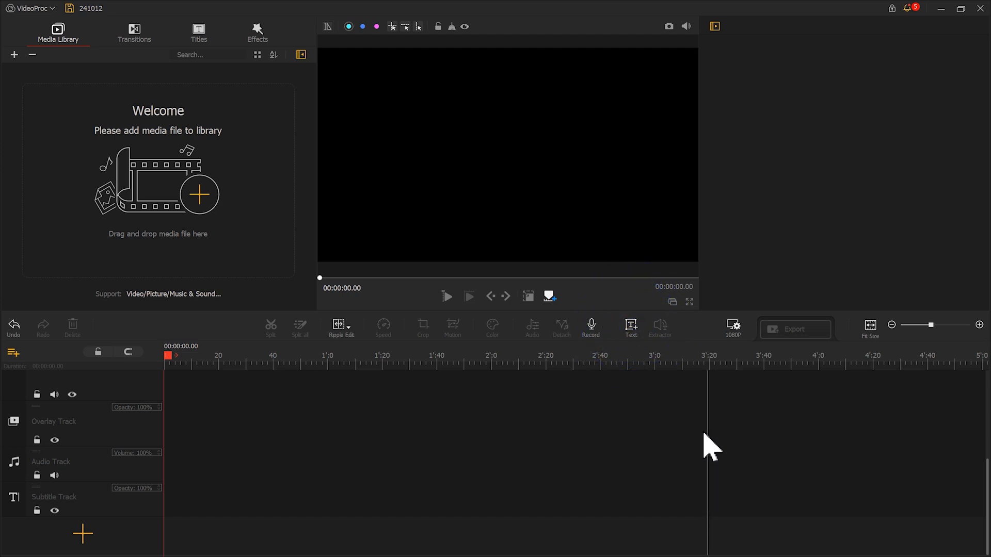
Add a text clip to the subtitle track and set its wording to "Creative".
{"action": "left_click", "coordinate": [632, 329]}
{"action": "triple_click", "coordinate": [771, 186]}
{"action": "type", "text": "Creative"}
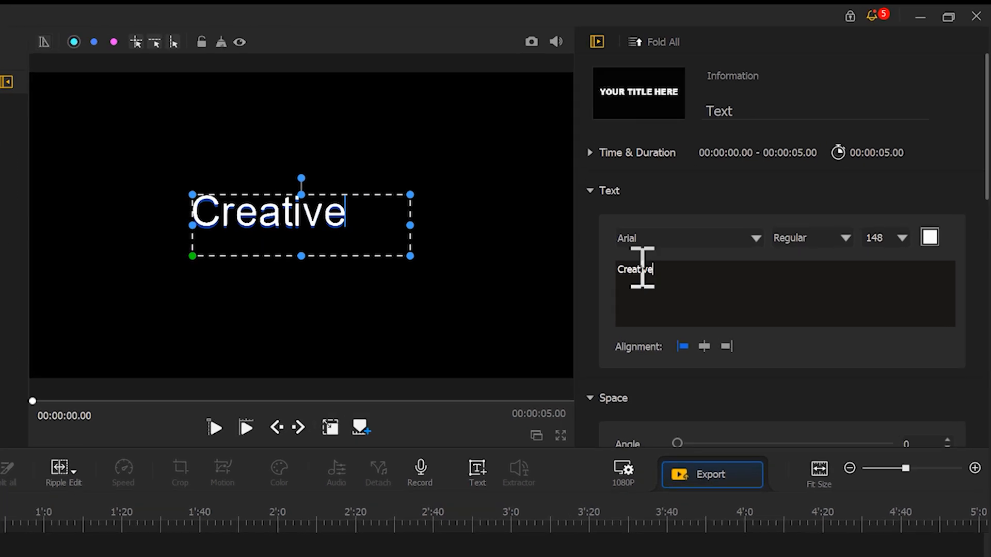
Change the "Creative" text to the Fira Sans font in the Ultra Italic style.
{"action": "left_click", "coordinate": [754, 239]}
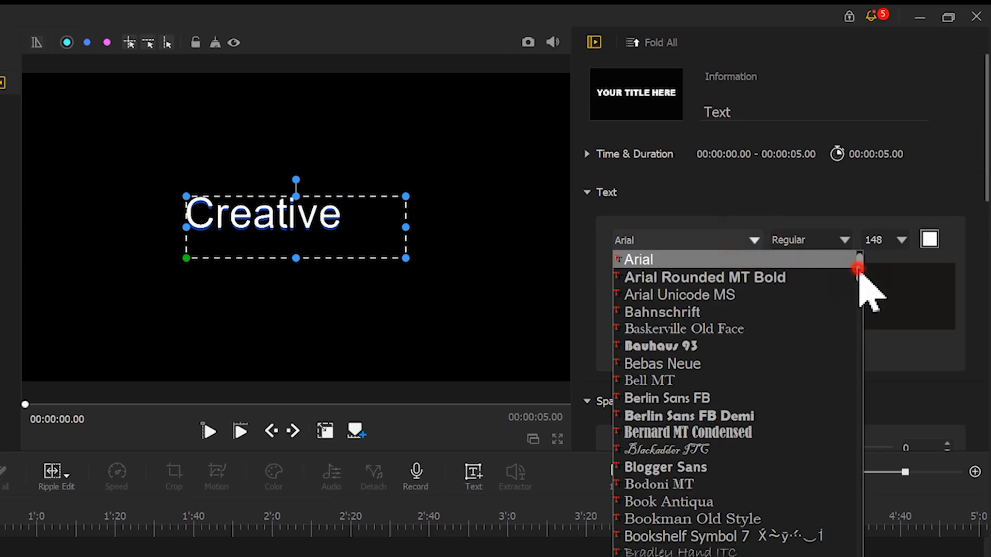
{"action": "left_click_drag", "start_coordinate": [857, 268], "coordinate": [878, 369]}
{"action": "left_click", "coordinate": [694, 382]}
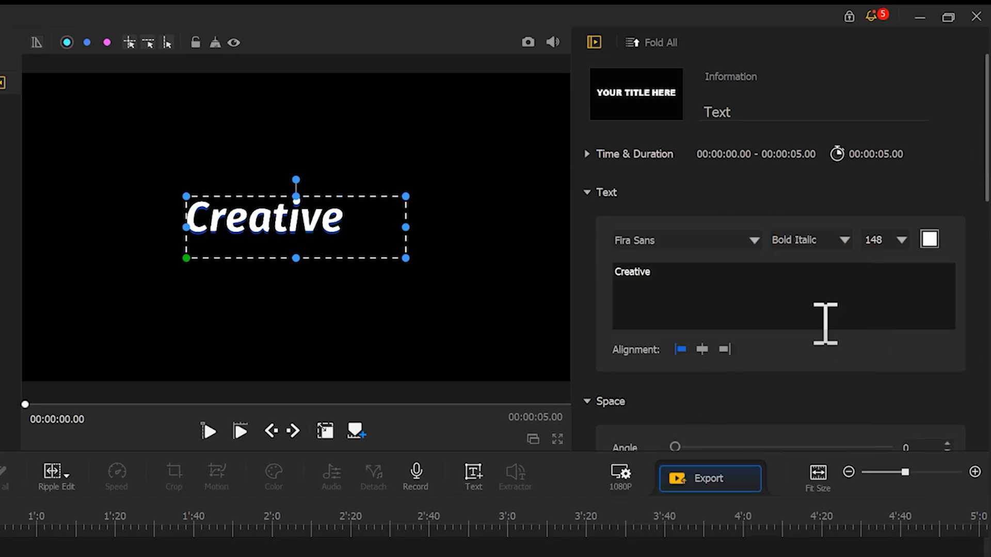
{"action": "left_click", "coordinate": [844, 241]}
{"action": "scroll", "coordinate": [849, 274], "scroll_direction": "down", "scroll_amount": 3}
{"action": "left_click", "coordinate": [822, 327]}
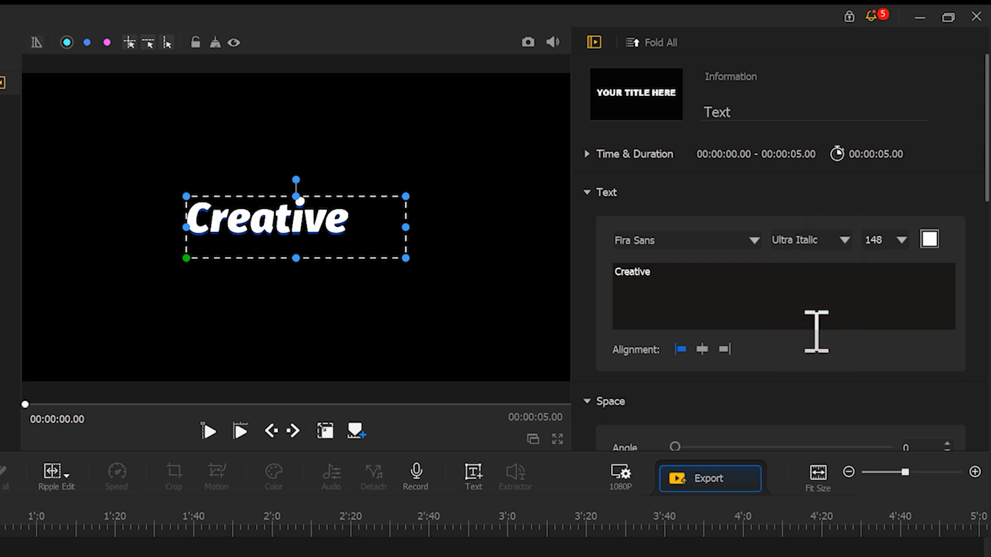
Set the text shadow offset to 0 and slightly enlarge the "Creative" text in the preview.
{"action": "scroll", "coordinate": [816, 332], "scroll_direction": "down", "scroll_amount": 9}
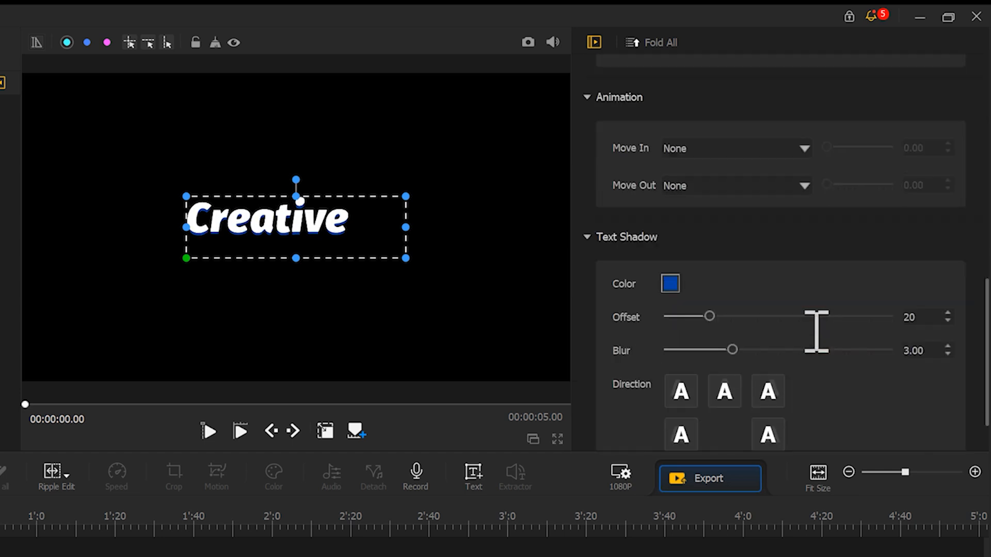
{"action": "left_click_drag", "start_coordinate": [710, 316], "coordinate": [665, 317]}
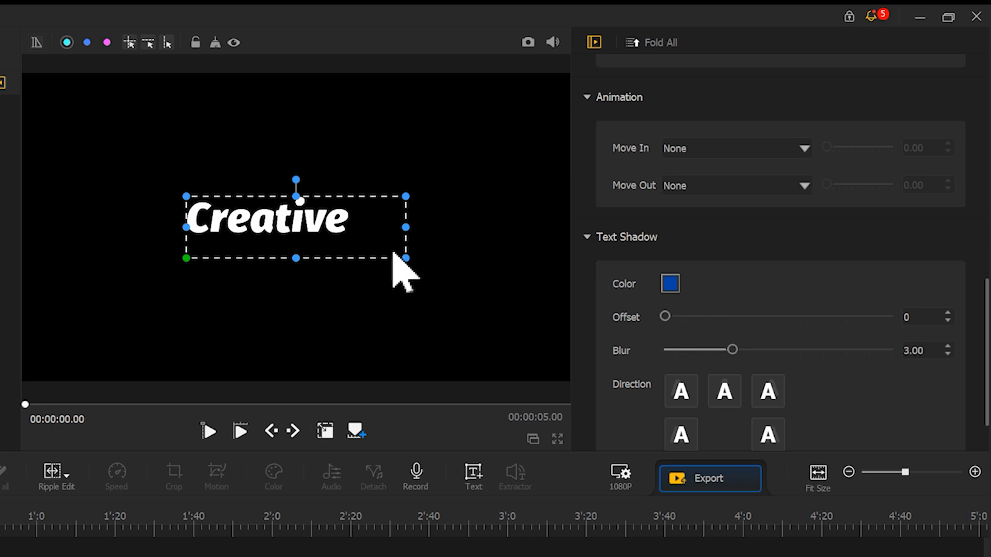
{"action": "left_click_drag", "start_coordinate": [406, 257], "coordinate": [423, 237]}
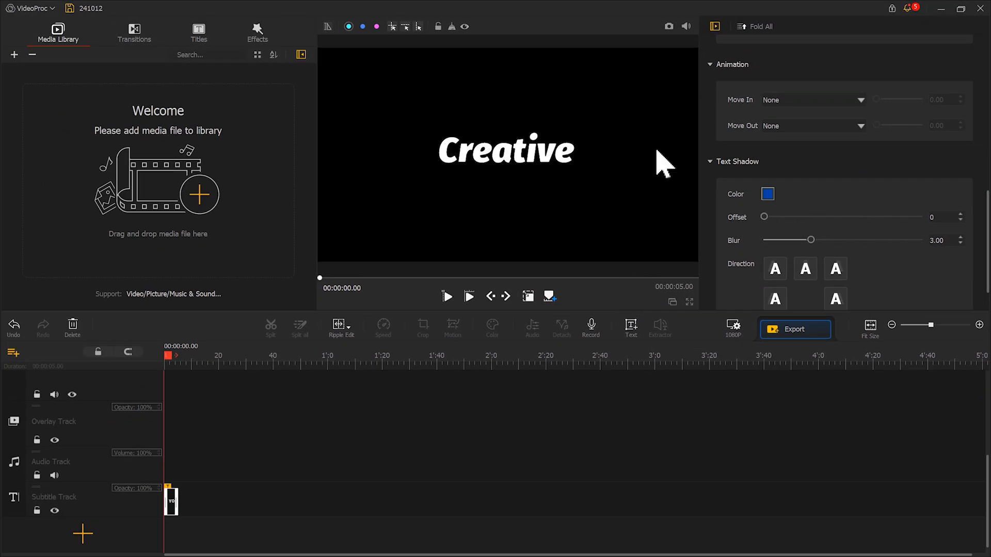
Take a snapshot of the white "Creative" text on the black background.
{"action": "left_click", "coordinate": [668, 26]}
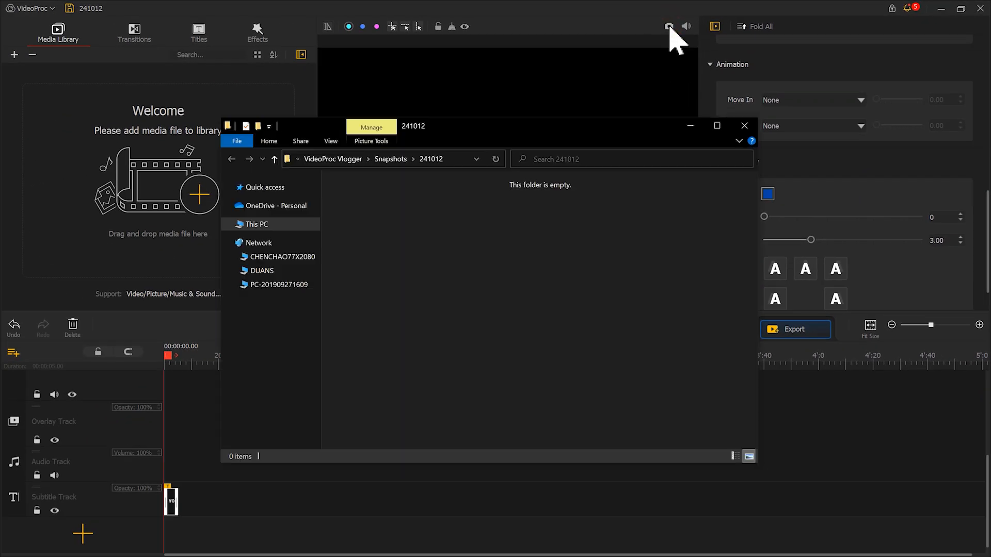
{"action": "left_click", "coordinate": [827, 205]}
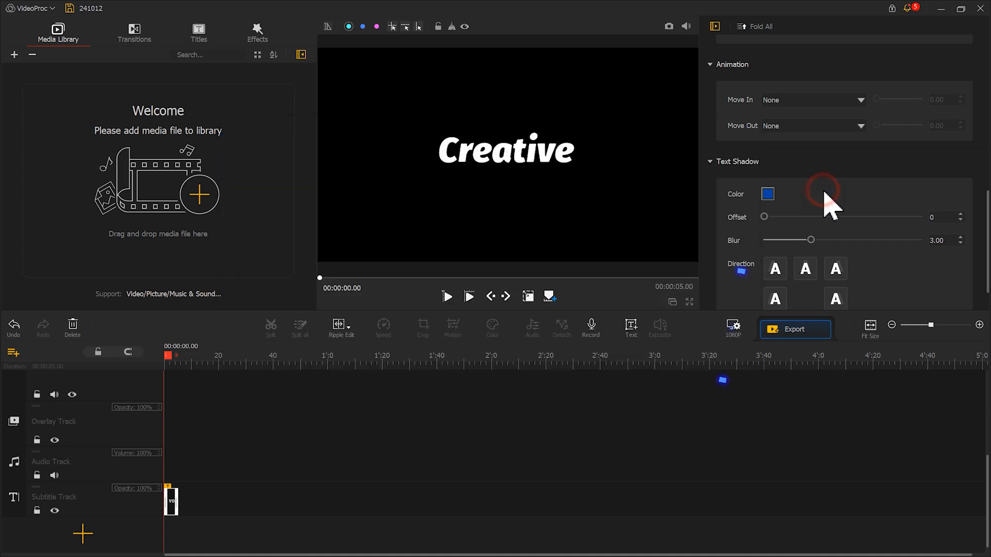
Set the project background colour to White, keeping the 1920 x 1080 resolution.
{"action": "left_click", "coordinate": [733, 328]}
{"action": "left_click", "coordinate": [388, 375]}
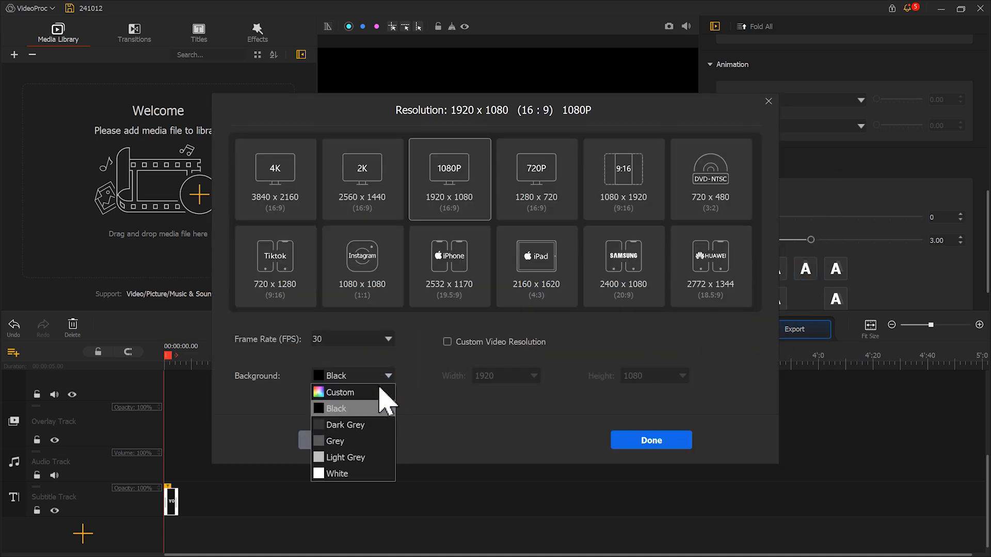
{"action": "left_click", "coordinate": [362, 470]}
{"action": "left_click", "coordinate": [627, 442]}
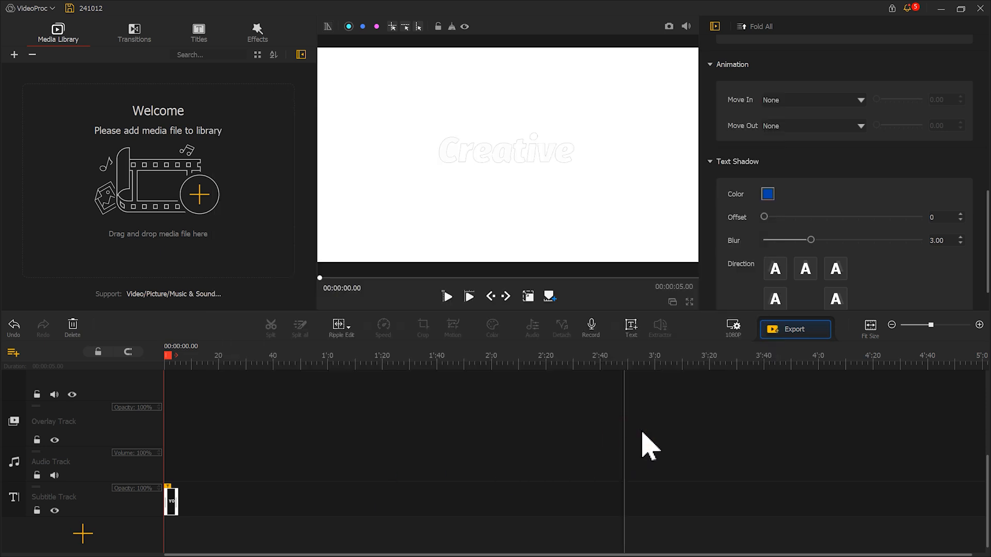
Change the text colour to black (#000000).
{"action": "scroll", "coordinate": [872, 222], "scroll_direction": "up", "scroll_amount": 10}
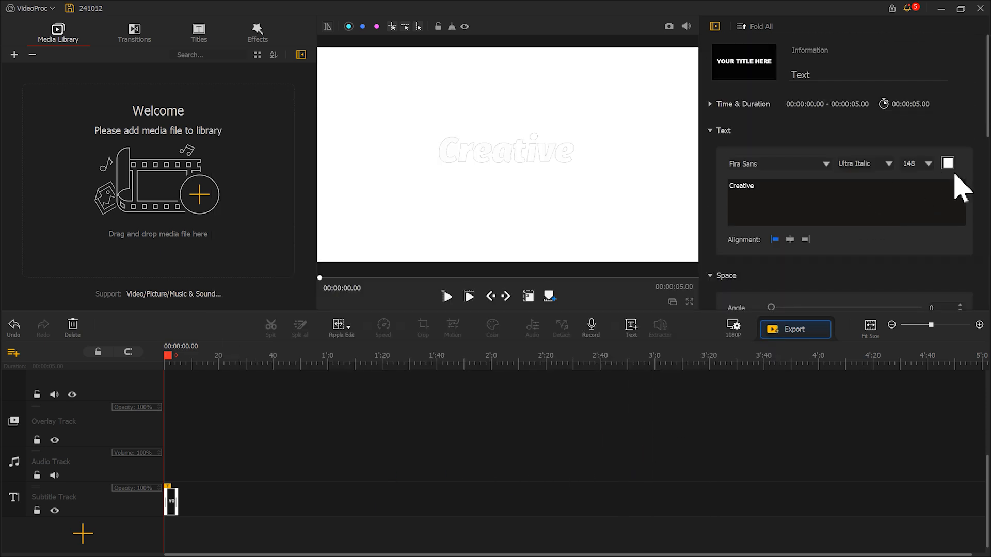
{"action": "left_click", "coordinate": [947, 163]}
{"action": "left_click_drag", "start_coordinate": [539, 317], "coordinate": [354, 332]}
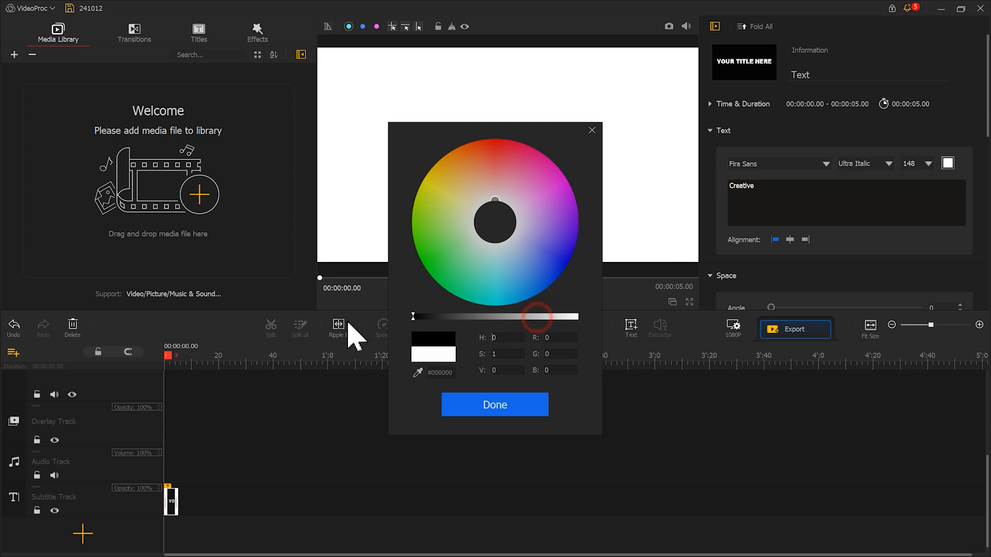
{"action": "left_click", "coordinate": [493, 405]}
Replace the text with "Active" and set its font to Impact.
{"action": "left_click_drag", "start_coordinate": [767, 189], "coordinate": [733, 189]}
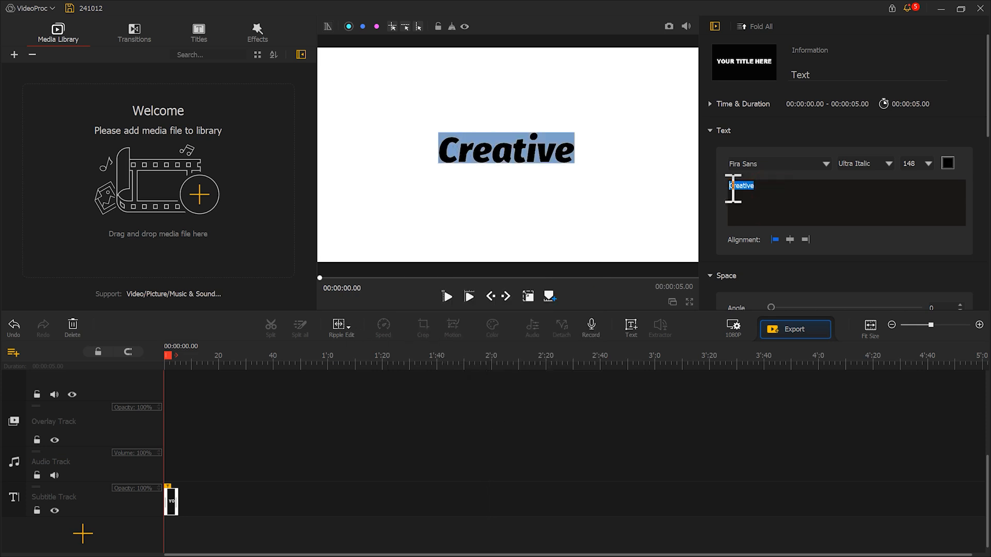
{"action": "type", "text": "Active"}
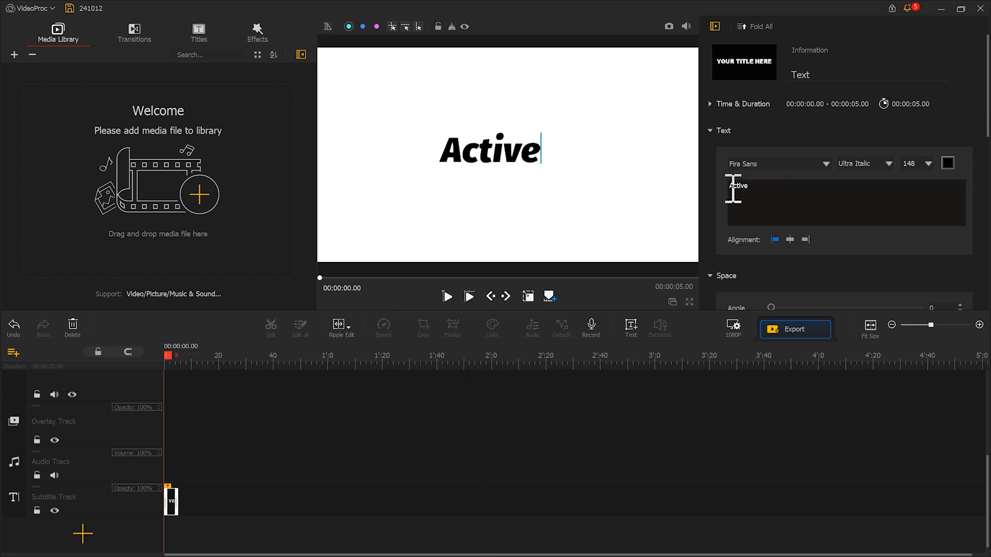
{"action": "left_click", "coordinate": [827, 165]}
{"action": "scroll", "coordinate": [833, 253], "scroll_direction": "down", "scroll_amount": 5}
{"action": "left_click", "coordinate": [825, 274]}
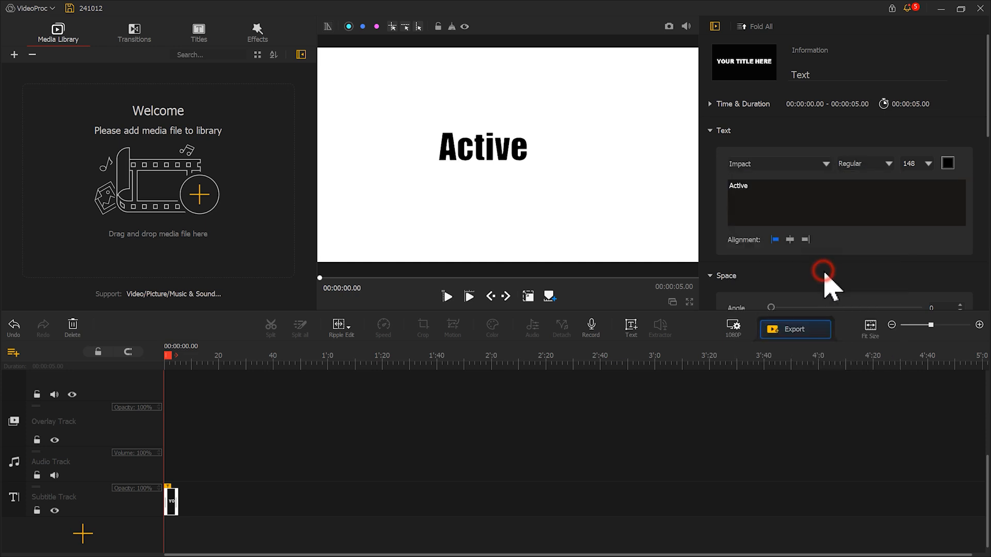
Take a snapshot of the centre-aligned black "Active" text on the white background.
{"action": "left_click", "coordinate": [669, 28]}
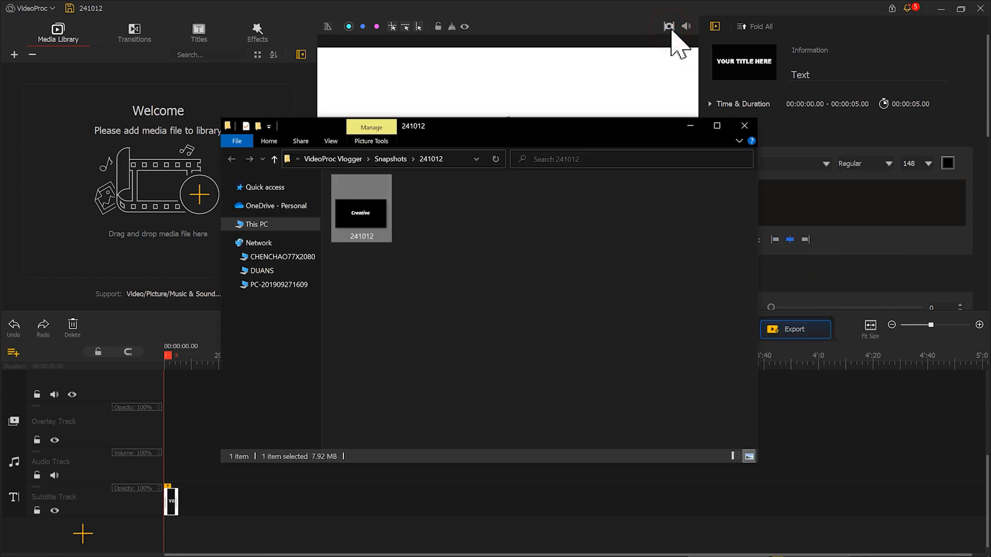
{"action": "left_click", "coordinate": [670, 27]}
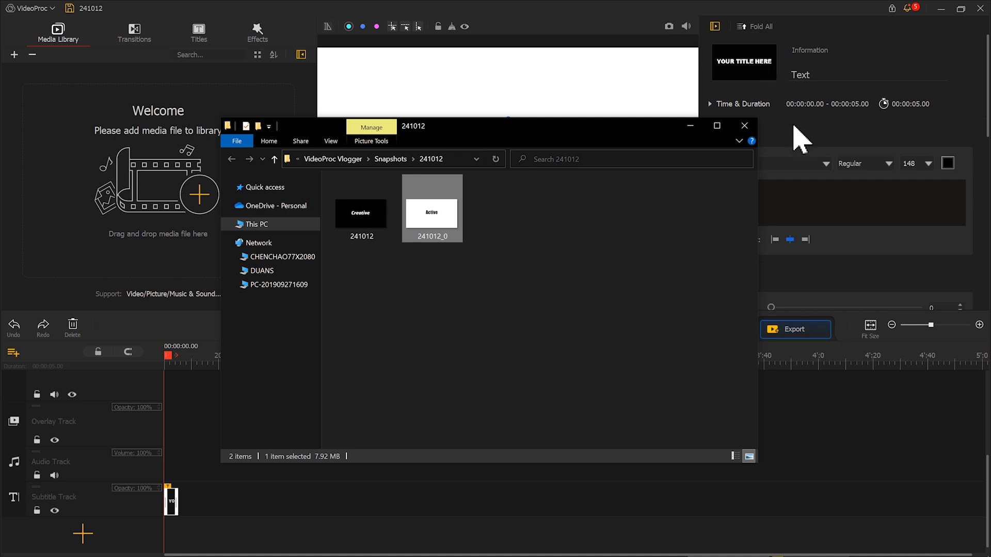
{"action": "left_click", "coordinate": [810, 177]}
Delete the "Active" wording and take a snapshot of the blank white frame.
{"action": "left_click_drag", "start_coordinate": [759, 189], "coordinate": [729, 191]}
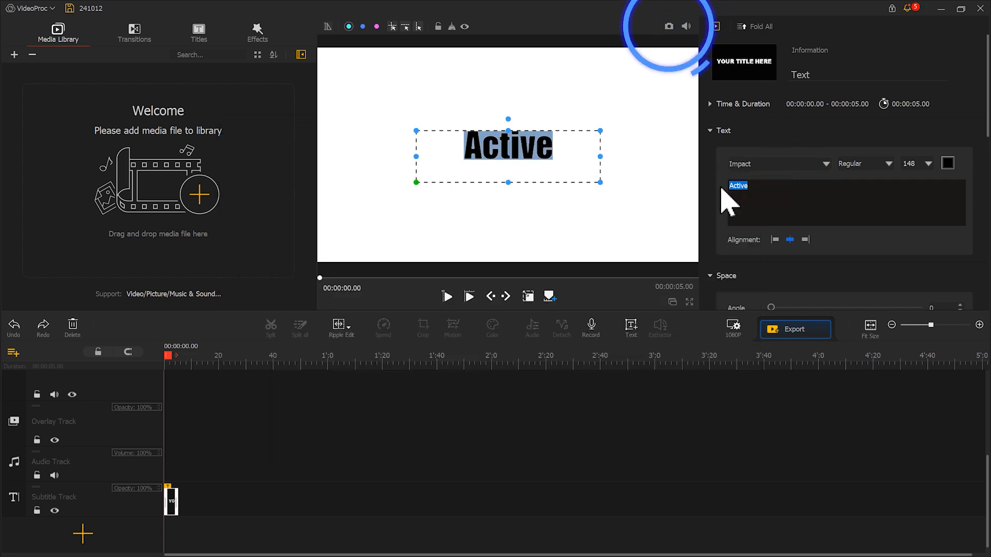
{"action": "key", "text": "BackSpace"}
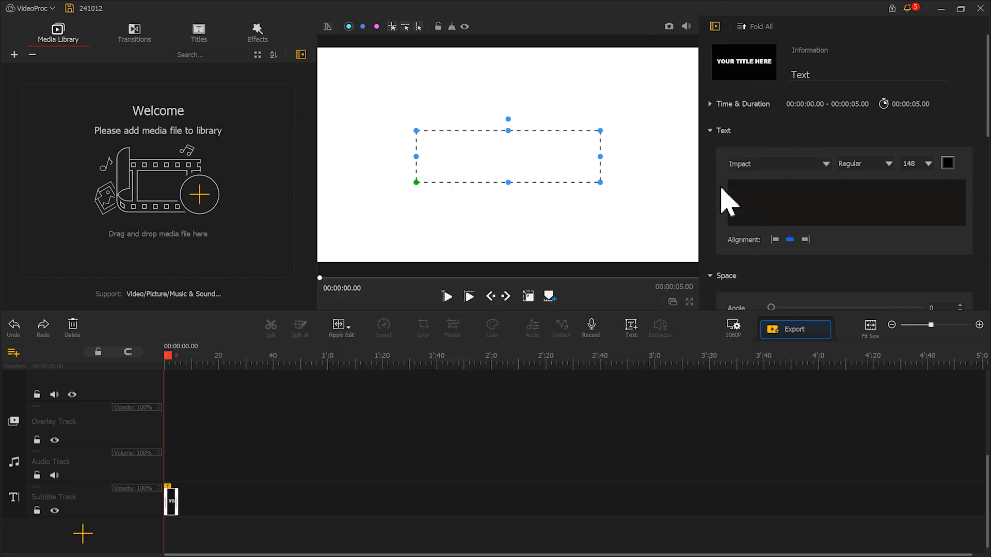
{"action": "left_click", "coordinate": [670, 28]}
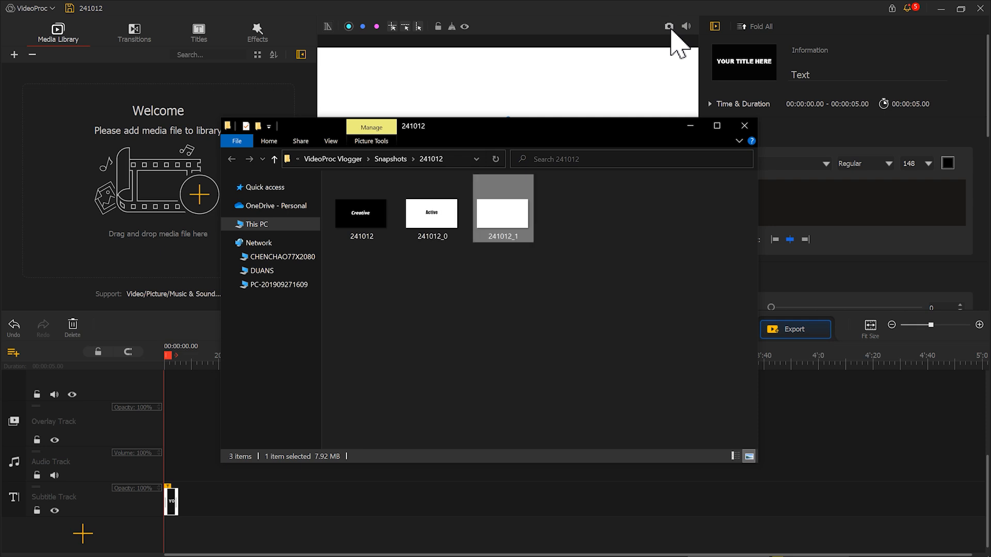
Import the three snapshots into the media library and place the blank white one, 241012_1, on the video track.
{"action": "left_click_drag", "start_coordinate": [544, 248], "coordinate": [370, 215]}
{"action": "left_click_drag", "start_coordinate": [378, 218], "coordinate": [121, 191]}
{"action": "double_click", "coordinate": [120, 182]}
{"action": "left_click_drag", "start_coordinate": [76, 115], "coordinate": [199, 403]}
{"action": "scroll", "coordinate": [318, 367], "scroll_direction": "up", "scroll_amount": 5}
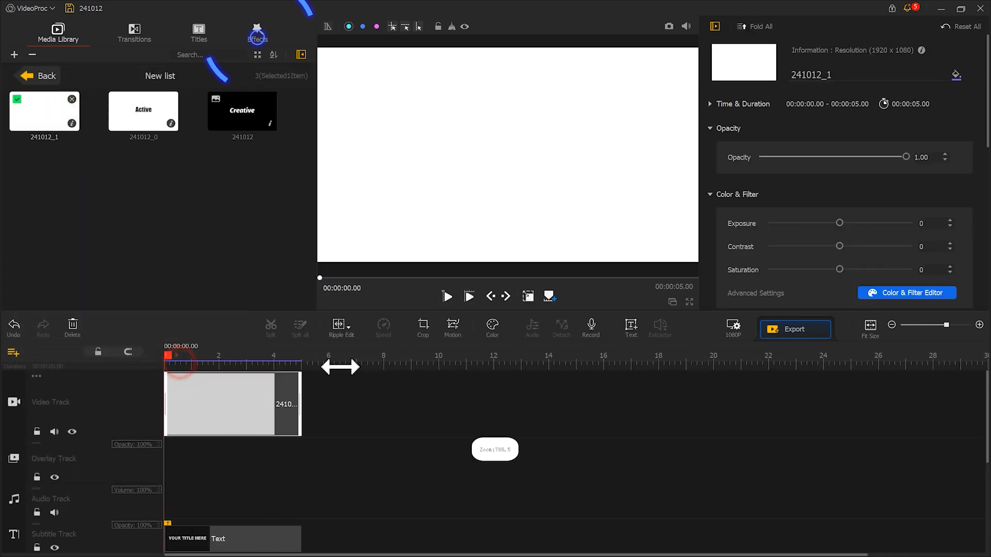
Add the Rainbow 2 effect to the effect track over the white image.
{"action": "left_click", "coordinate": [257, 32]}
{"action": "scroll", "coordinate": [258, 132], "scroll_direction": "down", "scroll_amount": 5}
{"action": "scroll", "coordinate": [261, 132], "scroll_direction": "down", "scroll_amount": 10}
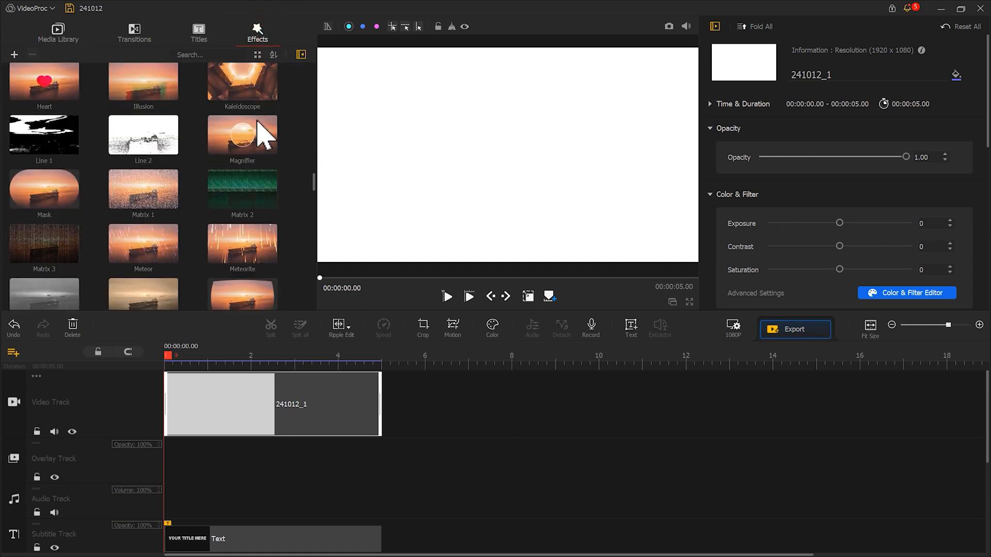
{"action": "scroll", "coordinate": [261, 132], "scroll_direction": "down", "scroll_amount": 1}
{"action": "left_click_drag", "start_coordinate": [160, 193], "coordinate": [168, 488]}
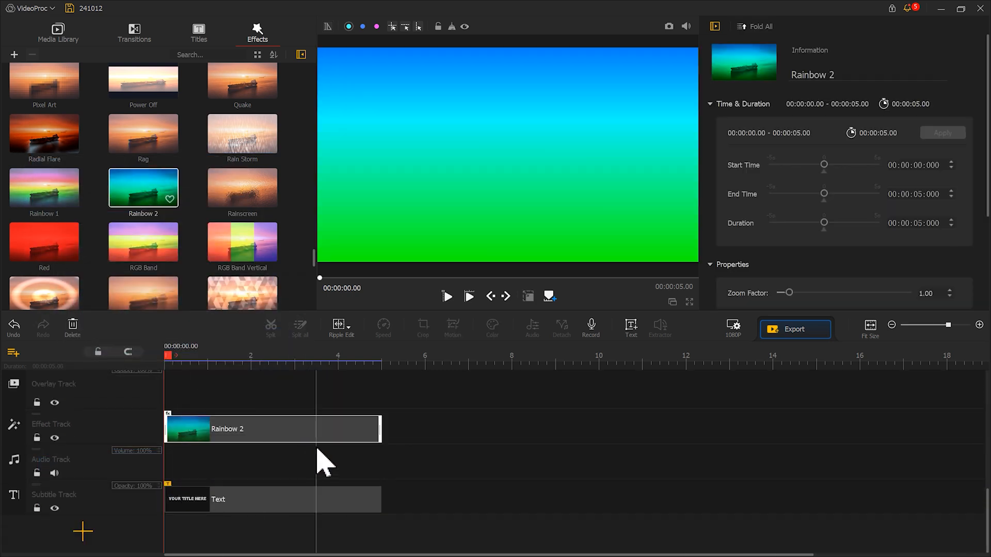
Take a snapshot of the rainbow gradient frame and import it into the media library.
{"action": "left_click", "coordinate": [669, 27]}
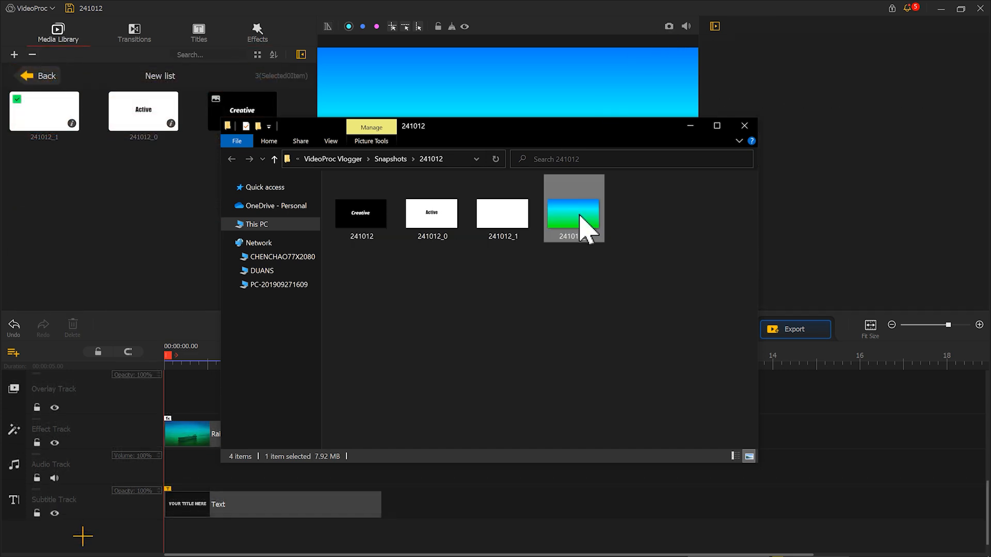
{"action": "left_click_drag", "start_coordinate": [587, 221], "coordinate": [158, 217]}
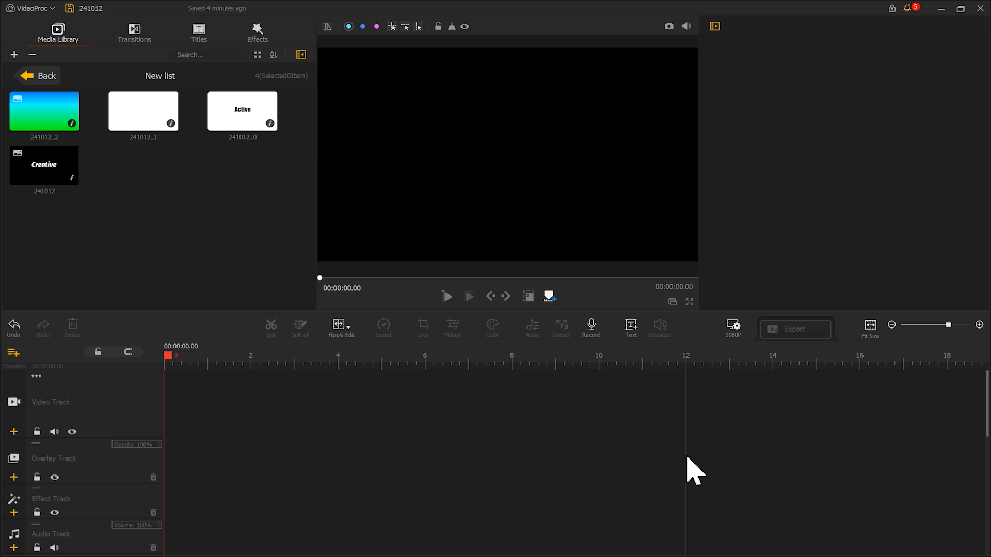
Place the "Creative" snapshot 241012 at the start of the overlay track and fit it to the screen height.
{"action": "left_click_drag", "start_coordinate": [62, 181], "coordinate": [169, 454]}
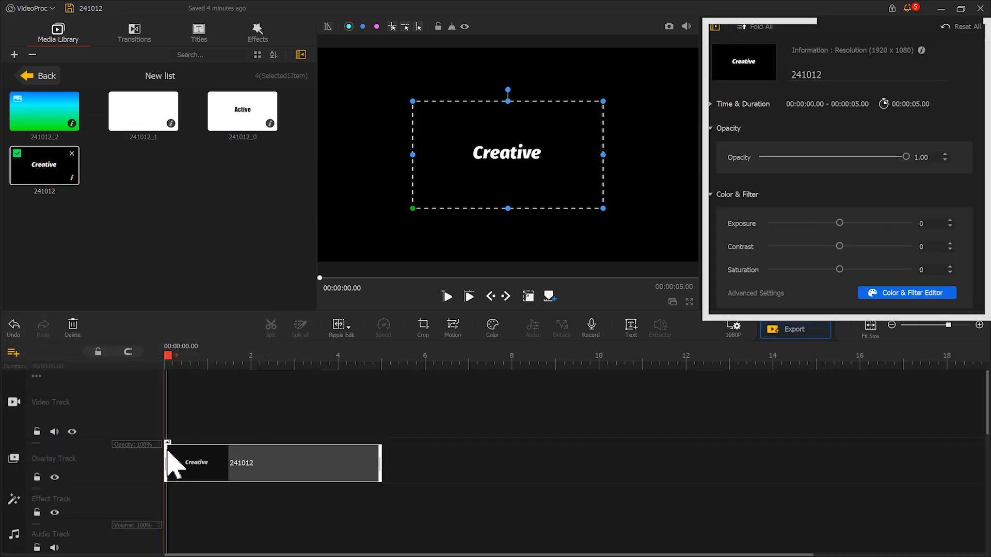
{"action": "scroll", "coordinate": [917, 196], "scroll_direction": "down", "scroll_amount": 5}
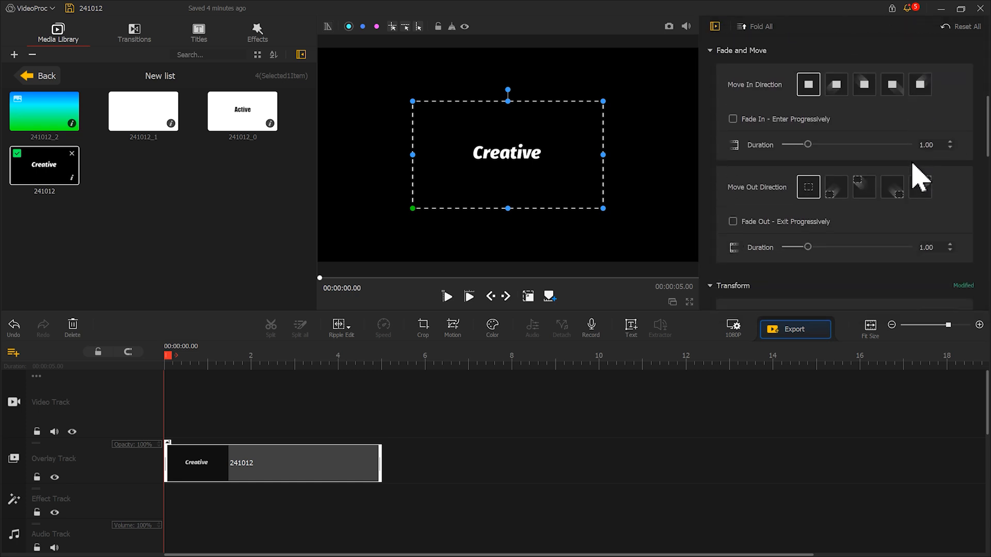
{"action": "scroll", "coordinate": [912, 165], "scroll_direction": "down", "scroll_amount": 3}
{"action": "left_click", "coordinate": [886, 246]}
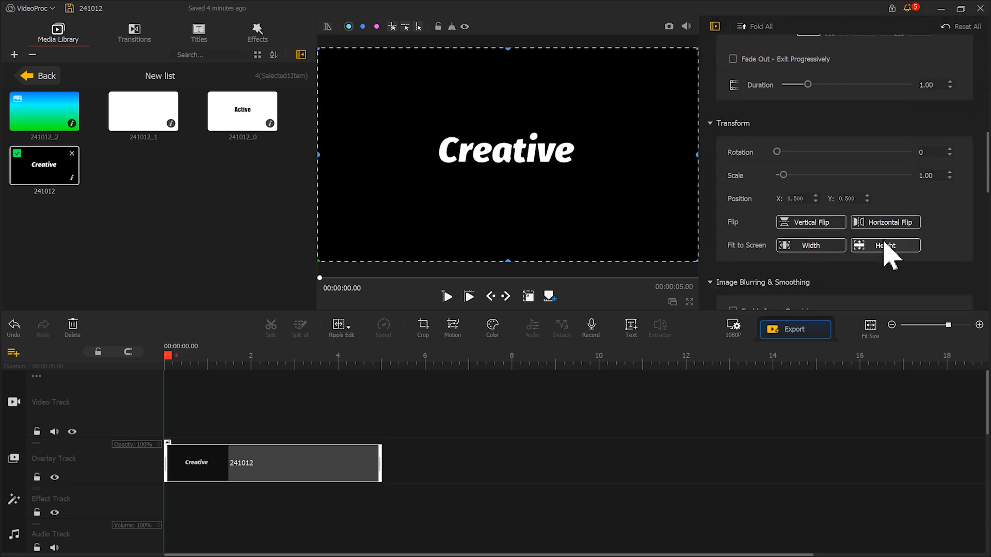
Set the blend mode of the "Creative" overlay to Lighten.
{"action": "scroll", "coordinate": [885, 250], "scroll_direction": "down", "scroll_amount": 8}
{"action": "scroll", "coordinate": [891, 254], "scroll_direction": "down", "scroll_amount": 1}
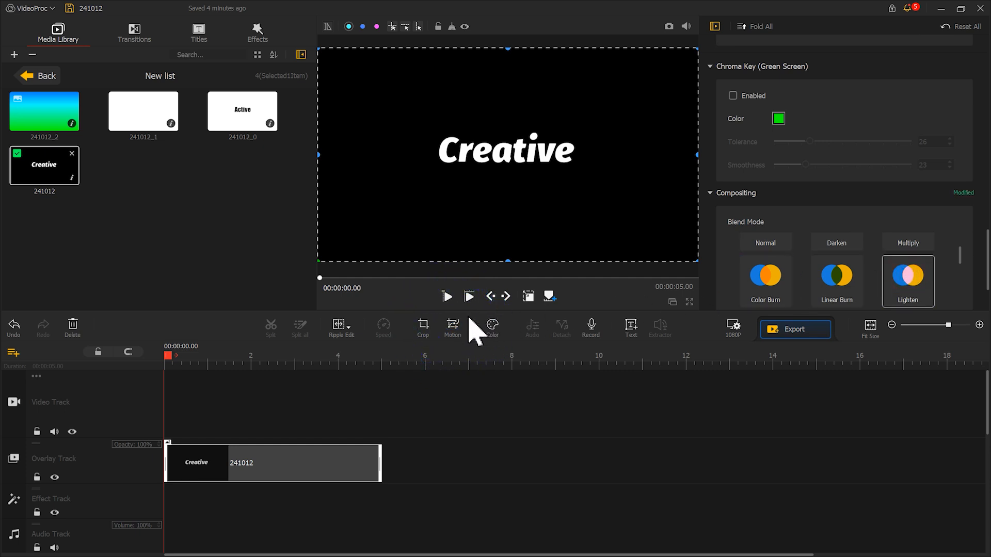
Open the "Creative" overlay in the Motion Editor and add a keyframe at 00:00:00.00.
{"action": "left_click", "coordinate": [453, 327]}
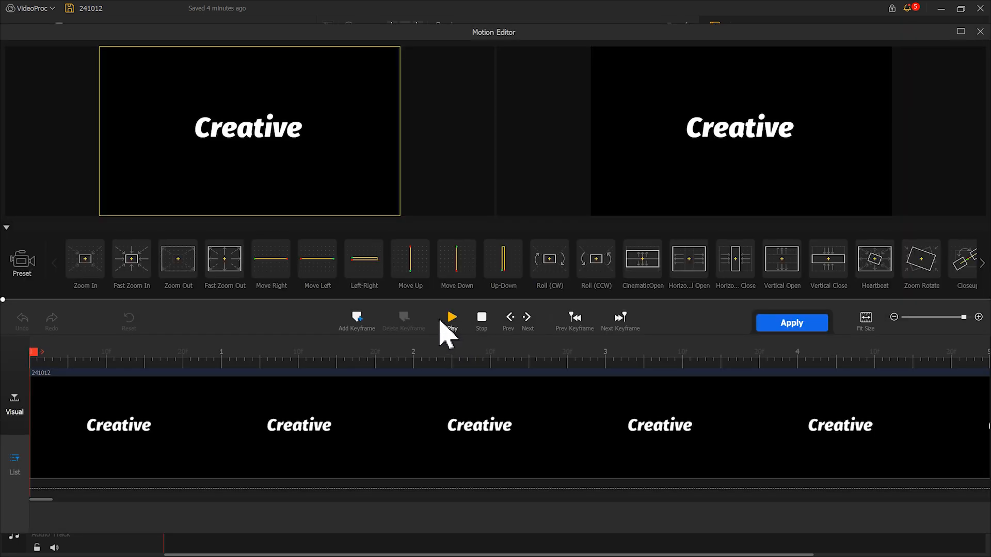
{"action": "left_click", "coordinate": [356, 321]}
{"action": "left_click_drag", "start_coordinate": [288, 146], "coordinate": [215, 102]}
{"action": "left_click_drag", "start_coordinate": [249, 130], "coordinate": [393, 200]}
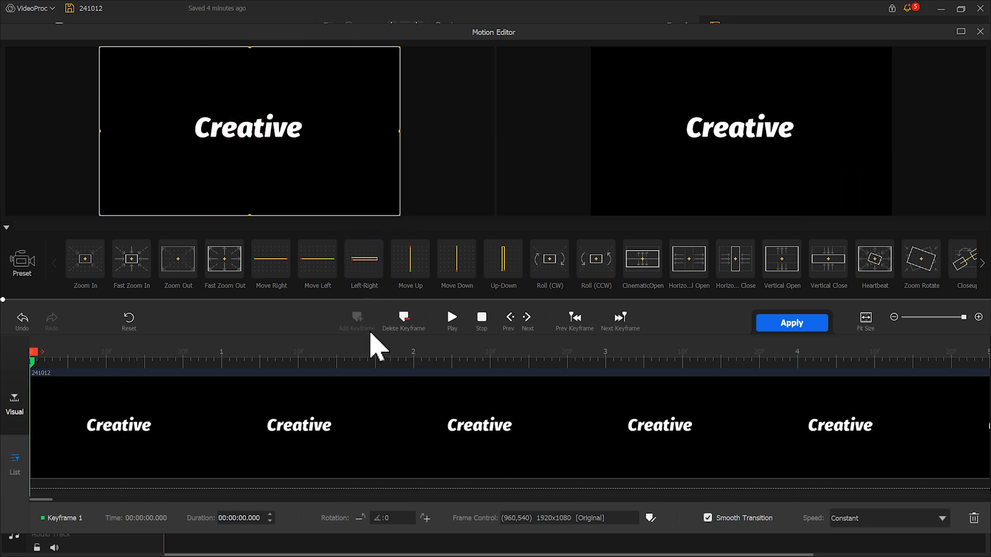
Add a second motion keyframe at 00:00:01.20 and set its speed to Smooth Speed Down 1.
{"action": "left_click_drag", "start_coordinate": [369, 360], "coordinate": [261, 362]}
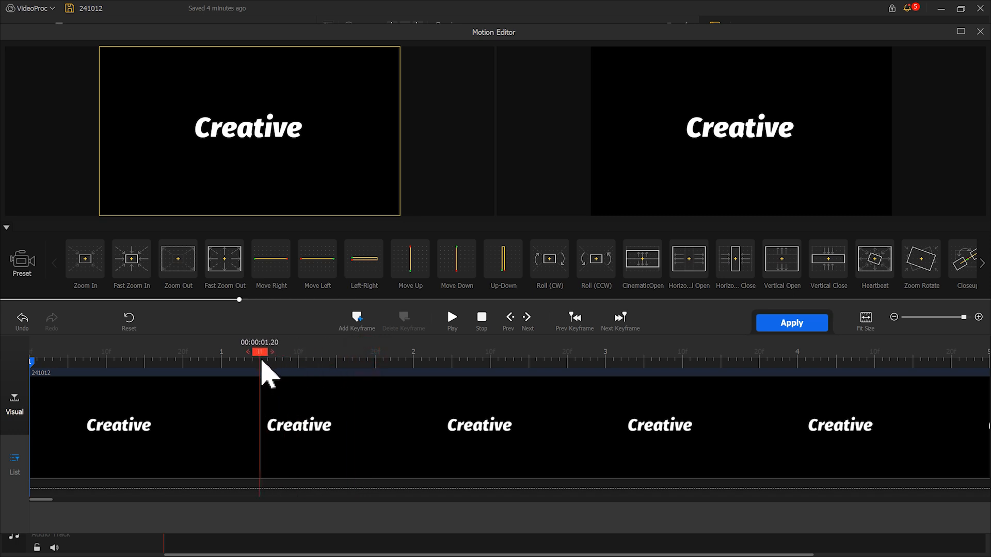
{"action": "left_click", "coordinate": [356, 319]}
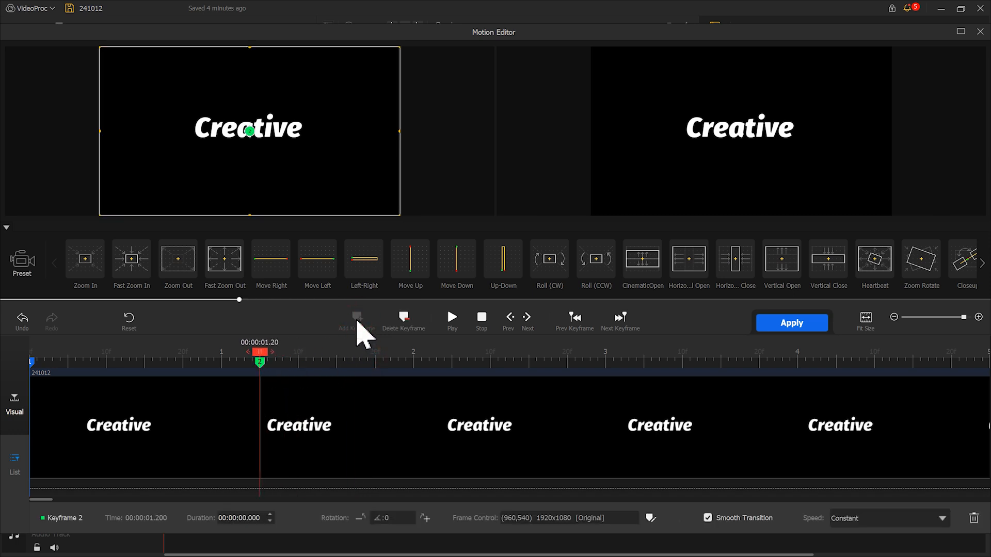
{"action": "left_click", "coordinate": [914, 517]}
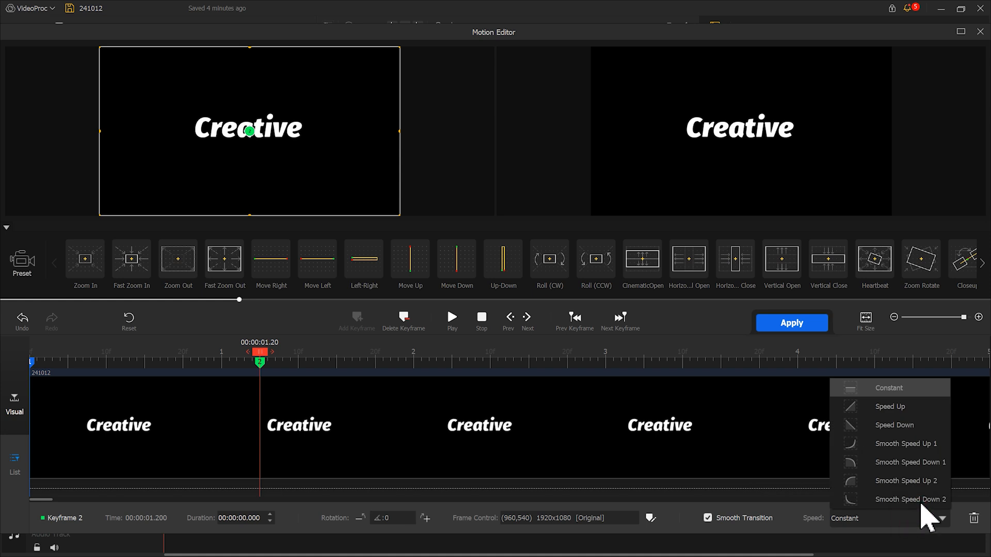
{"action": "left_click", "coordinate": [919, 467]}
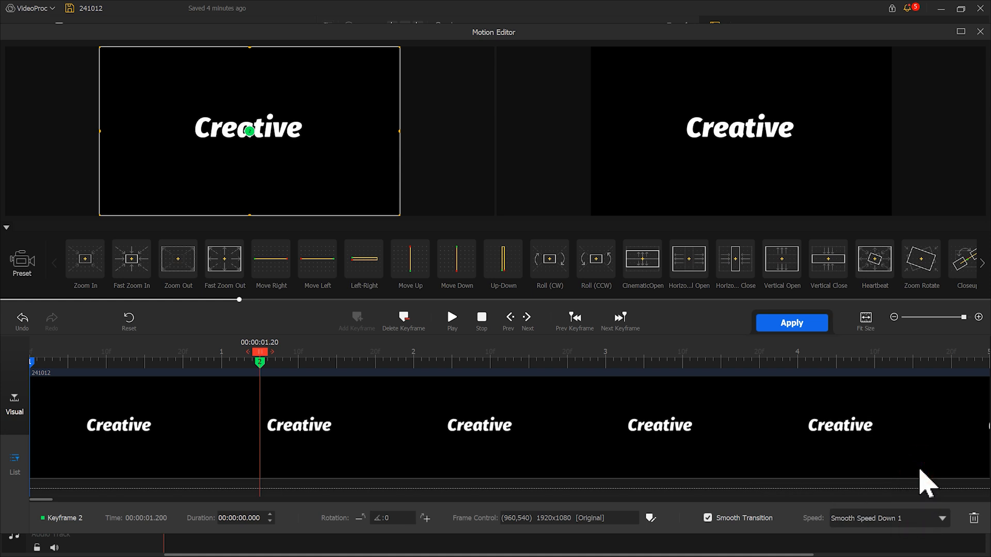
Move the first keyframe's frame straight up out of view to (960,1225), play the motion, and apply it.
{"action": "left_click", "coordinate": [575, 320]}
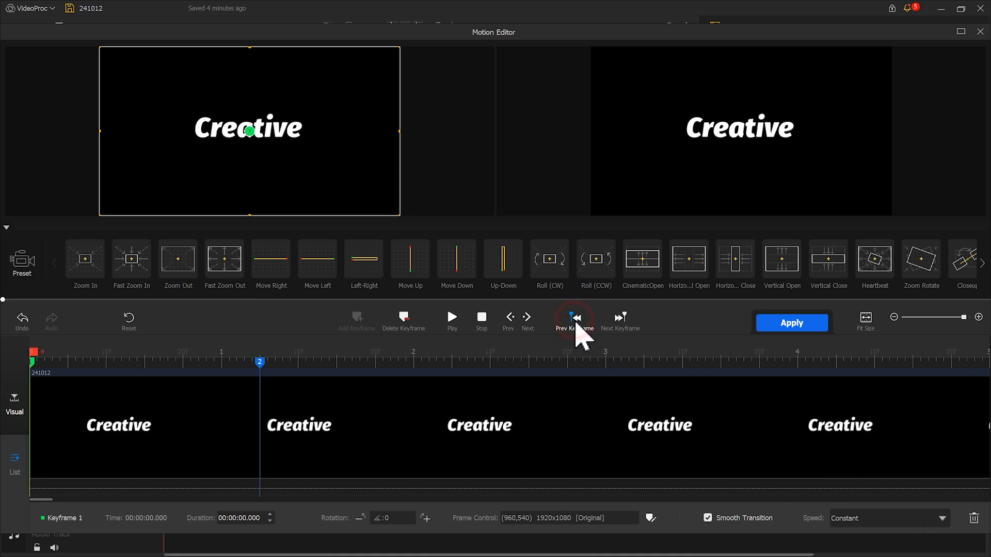
{"action": "left_click_drag", "start_coordinate": [265, 179], "coordinate": [267, 76]}
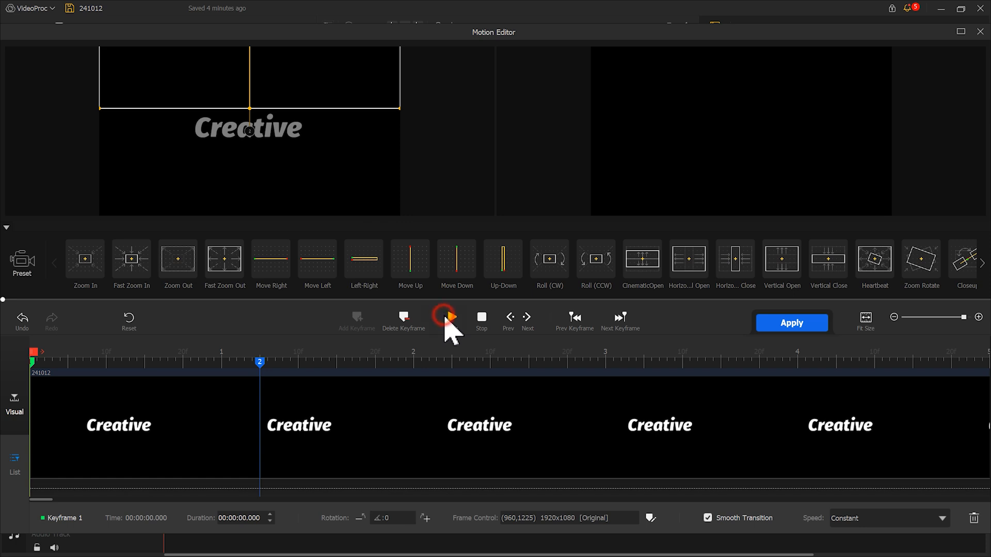
{"action": "left_click", "coordinate": [447, 318]}
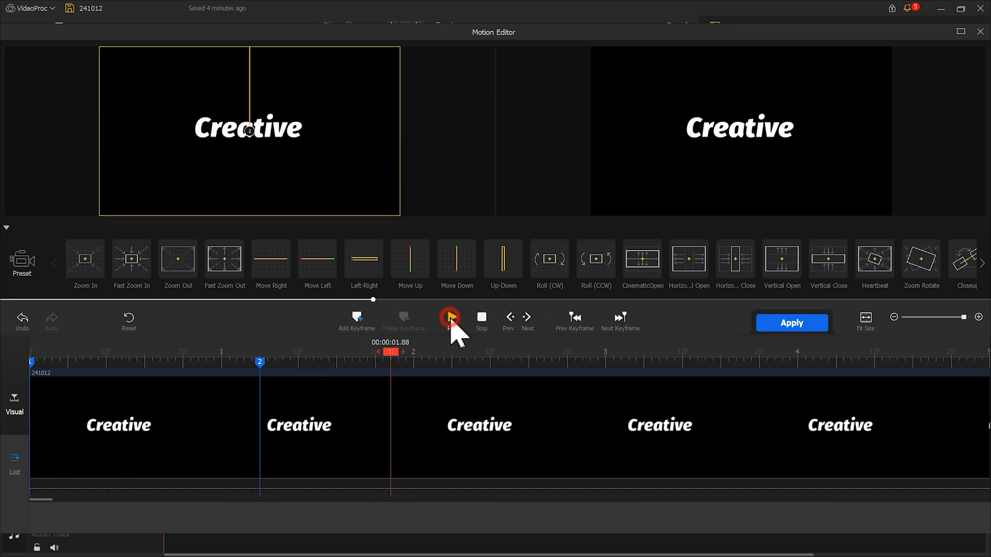
{"action": "left_click", "coordinate": [797, 329]}
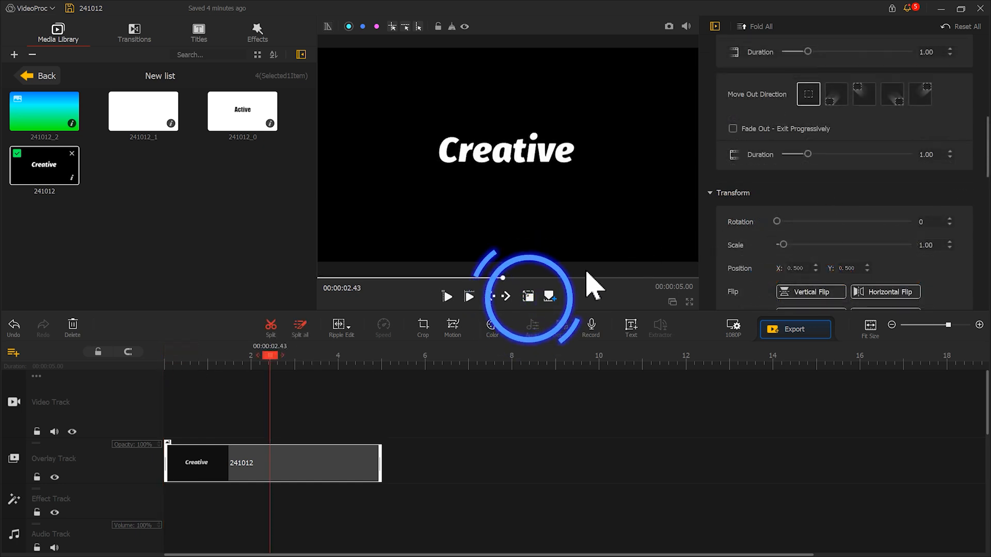
Raise the "Creative" overlay in the frame by setting its Y position to 0.620.
{"action": "left_click_drag", "start_coordinate": [538, 210], "coordinate": [538, 184]}
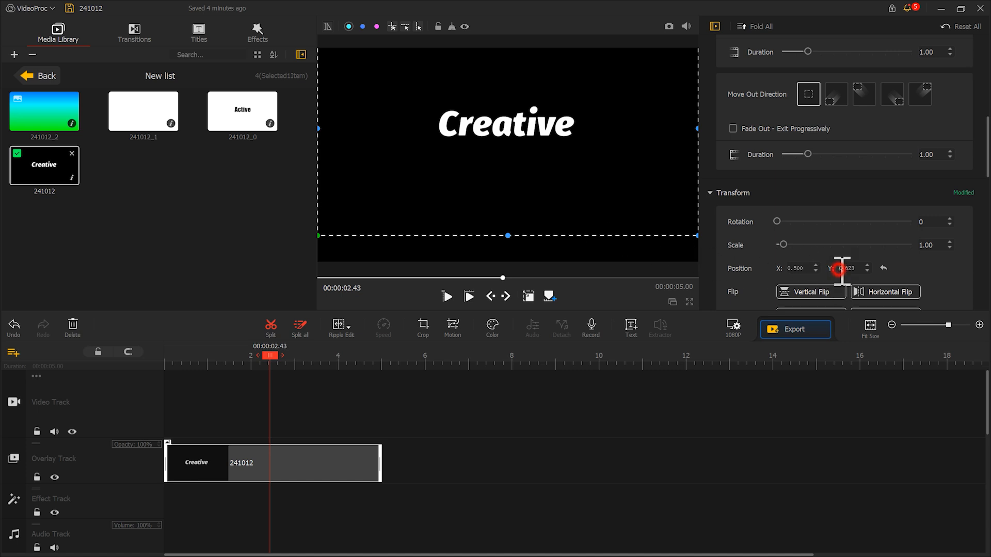
{"action": "type", "text": "0.620"}
{"action": "left_click", "coordinate": [248, 461]}
Duplicate the "Creative" clip, start the copy about 0.16 s into the overlay track, and set its Y position to 0.500.
{"action": "right_click", "coordinate": [217, 457]}
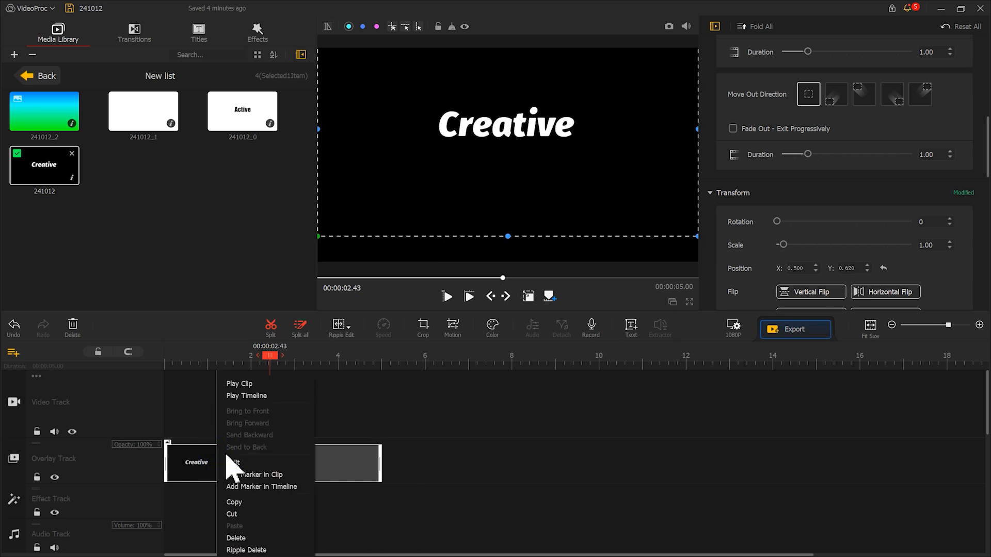
{"action": "left_click", "coordinate": [252, 502]}
{"action": "right_click", "coordinate": [246, 462]}
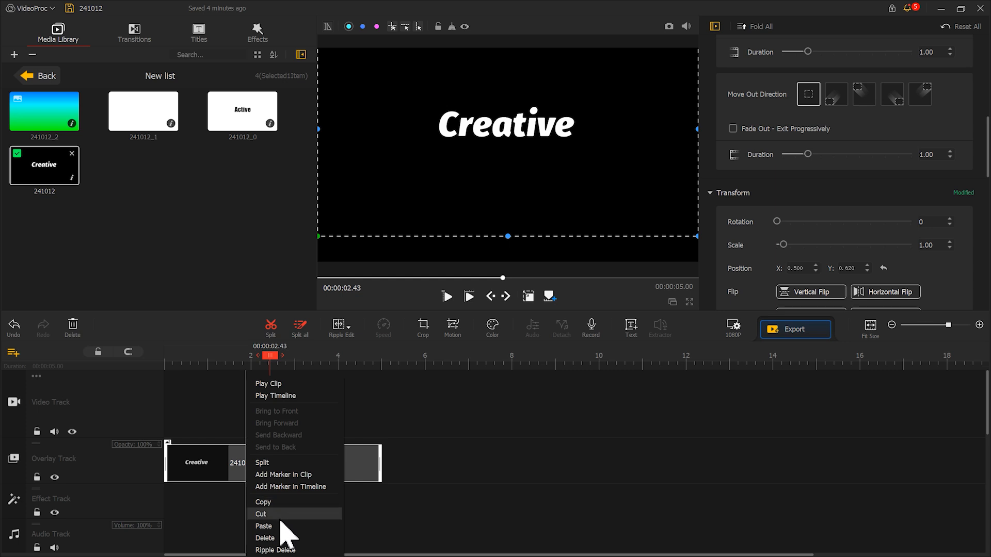
{"action": "left_click", "coordinate": [266, 526]}
{"action": "left_click_drag", "start_coordinate": [304, 472], "coordinate": [255, 472]}
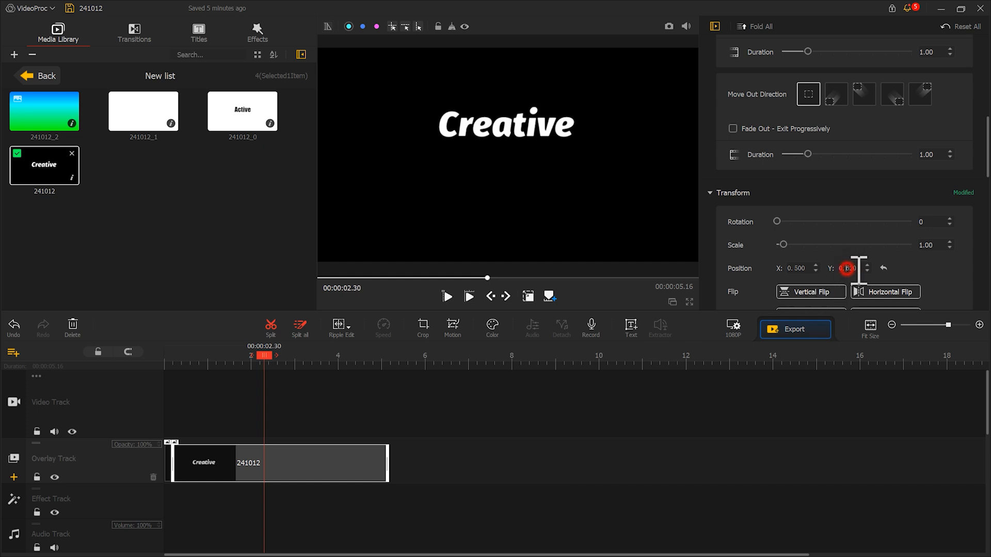
{"action": "type", "text": "500"}
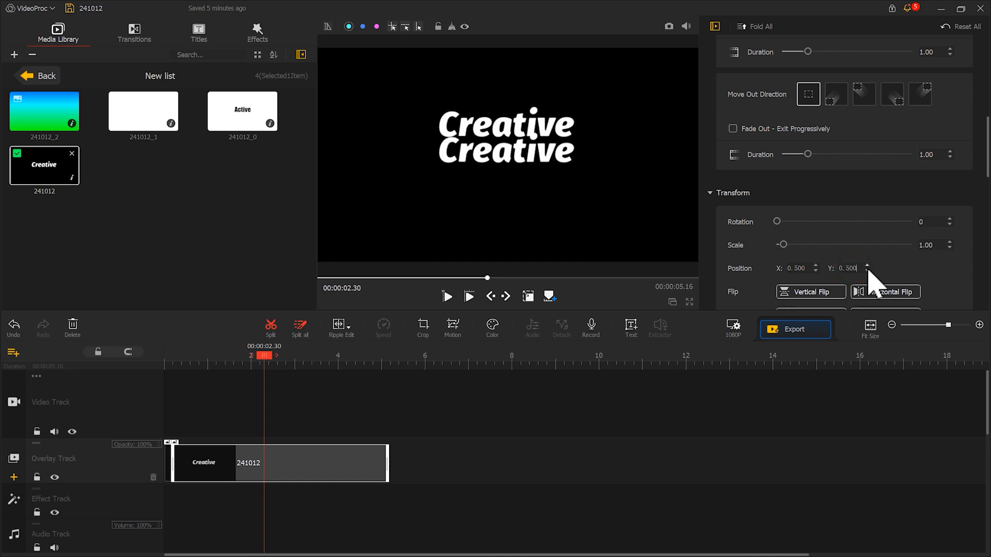
In the second "Creative" clip's motion, move the second keyframe to 00:00:01.00 and apply it.
{"action": "left_click", "coordinate": [458, 330]}
{"action": "left_click_drag", "start_coordinate": [265, 361], "coordinate": [223, 361]}
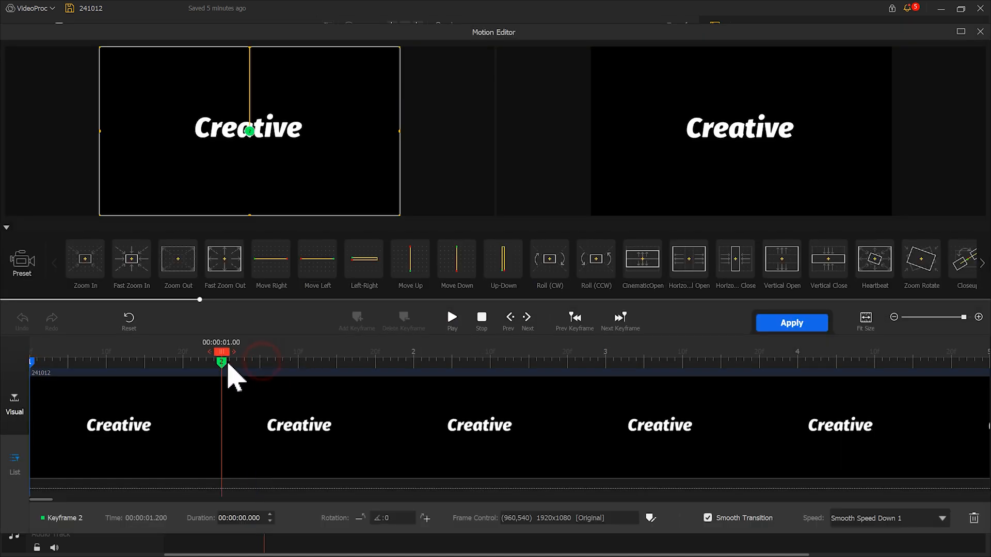
{"action": "left_click", "coordinate": [780, 327]}
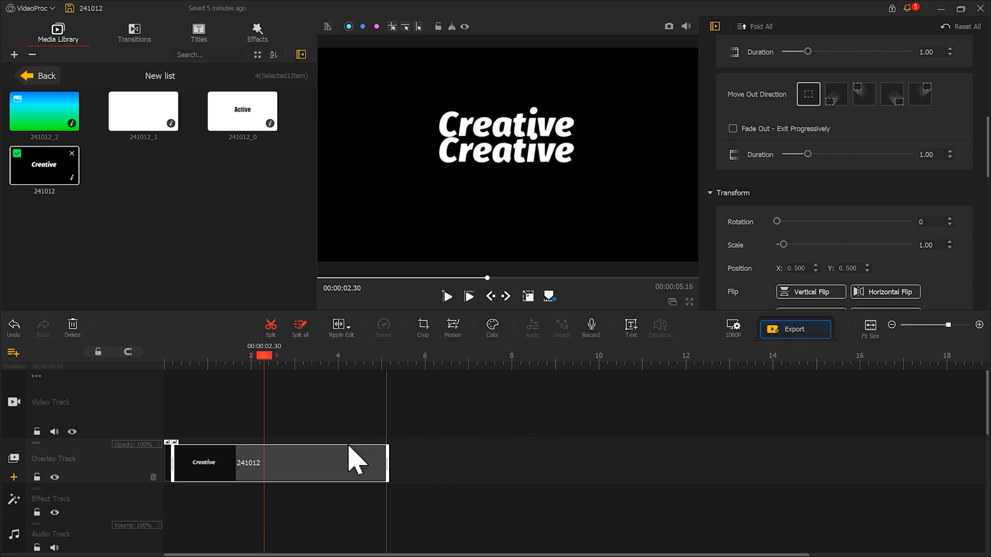
Duplicate the second "Creative" clip, start the copy about 0.33 s into the overlay track, and set its Y position to 0.380.
{"action": "right_click", "coordinate": [283, 471]}
{"action": "left_click", "coordinate": [287, 450]}
{"action": "right_click", "coordinate": [287, 451]}
{"action": "left_click", "coordinate": [322, 523]}
{"action": "left_click_drag", "start_coordinate": [322, 471], "coordinate": [207, 469]}
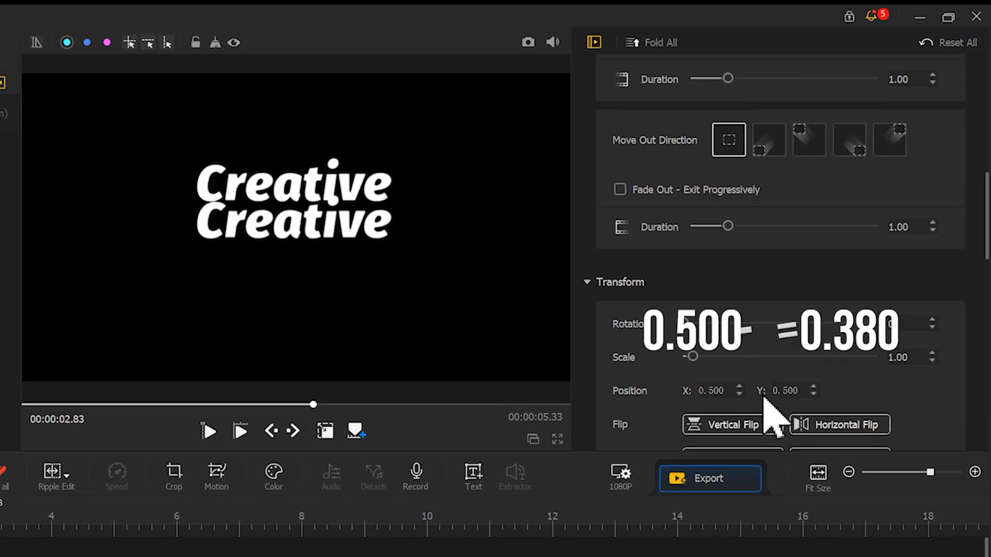
{"action": "double_click", "coordinate": [795, 391]}
{"action": "type", "text": "380"}
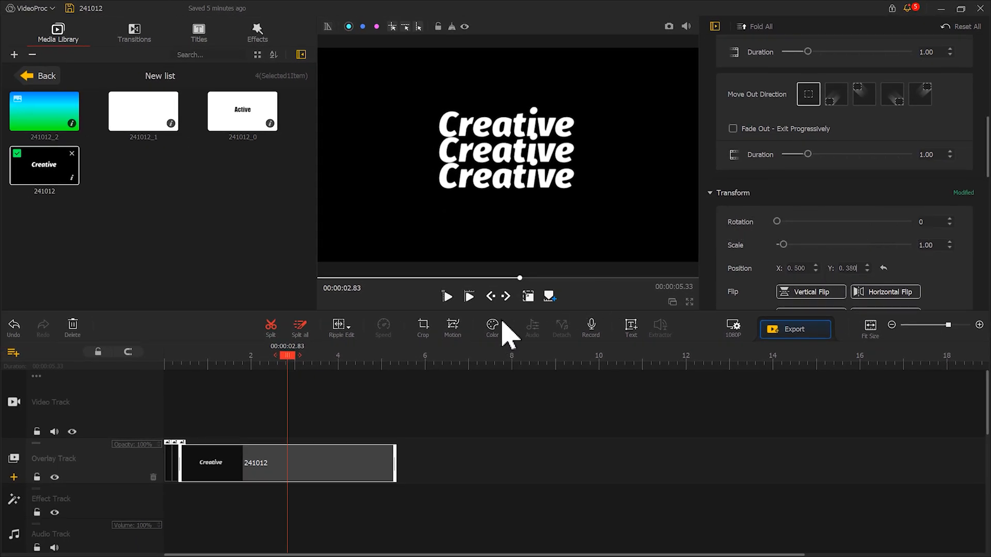
In the third "Creative" clip's motion, move the second keyframe to 00:00:00.80 and apply it.
{"action": "left_click", "coordinate": [452, 327]}
{"action": "left_click_drag", "start_coordinate": [219, 356], "coordinate": [183, 359]}
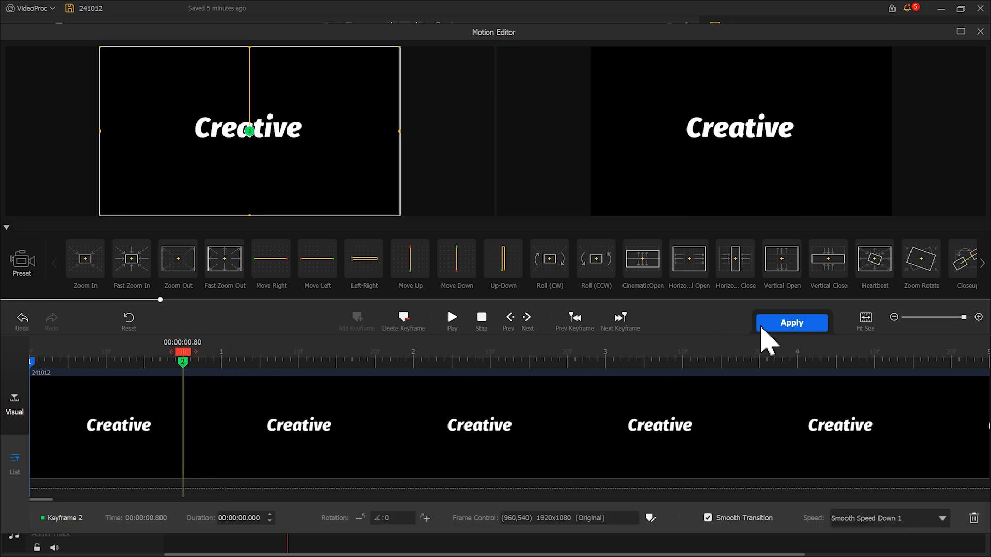
{"action": "left_click", "coordinate": [759, 324]}
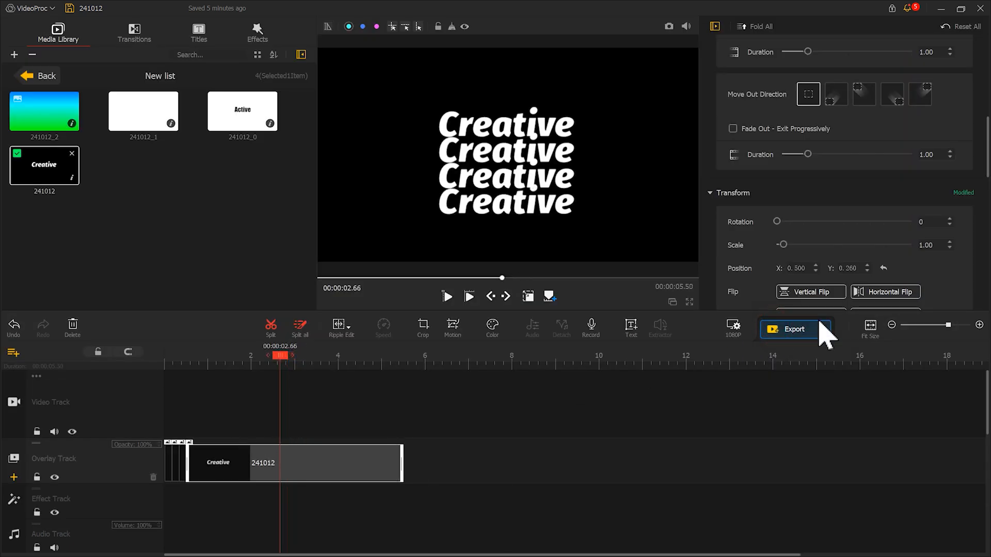
Play the timeline from the start to check the staggered "Creative" text animation.
{"action": "left_click", "coordinate": [471, 298]}
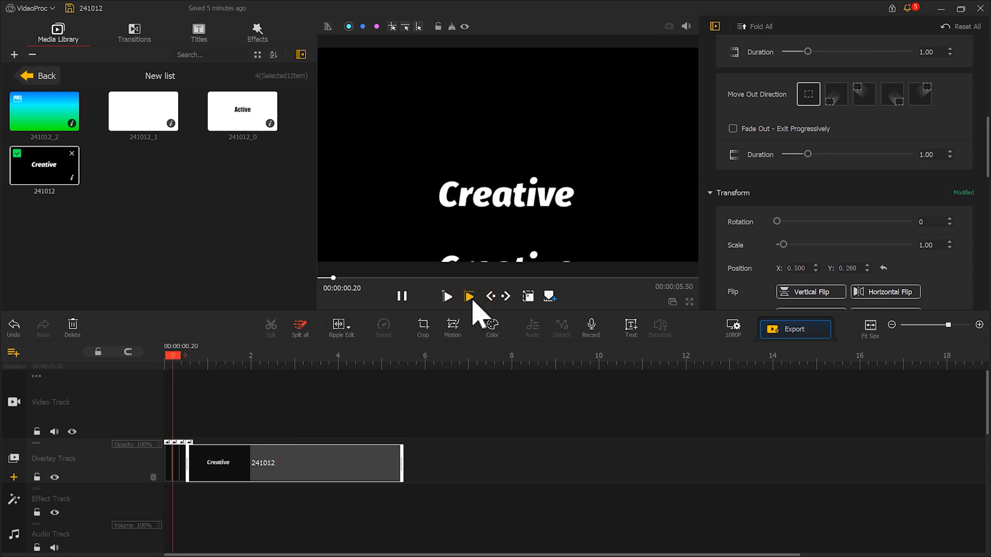
{"action": "left_click", "coordinate": [403, 296]}
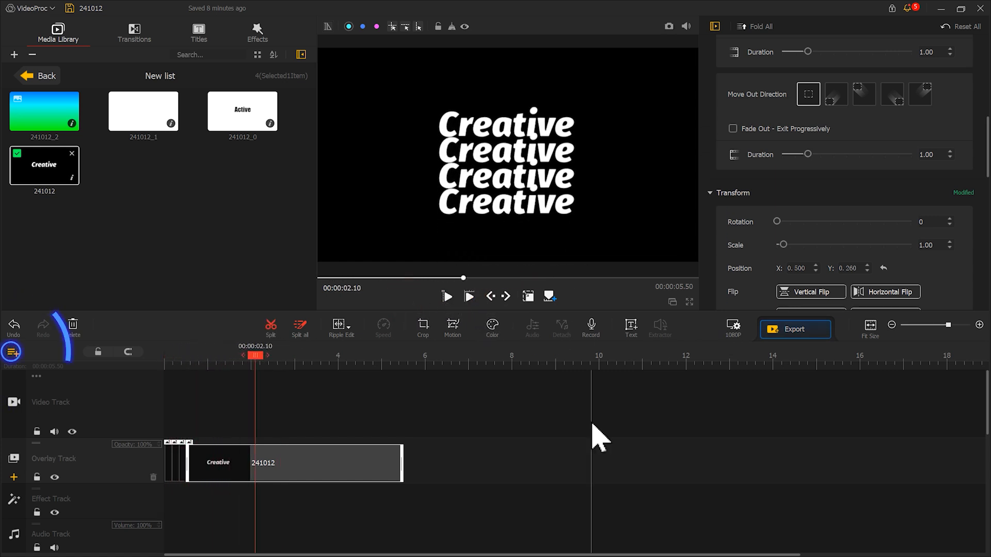
Add overlay tracks through Overlay Track5 and place the Background video at the start of Overlay Track5.
{"action": "left_click", "coordinate": [12, 353]}
{"action": "left_click", "coordinate": [51, 360]}
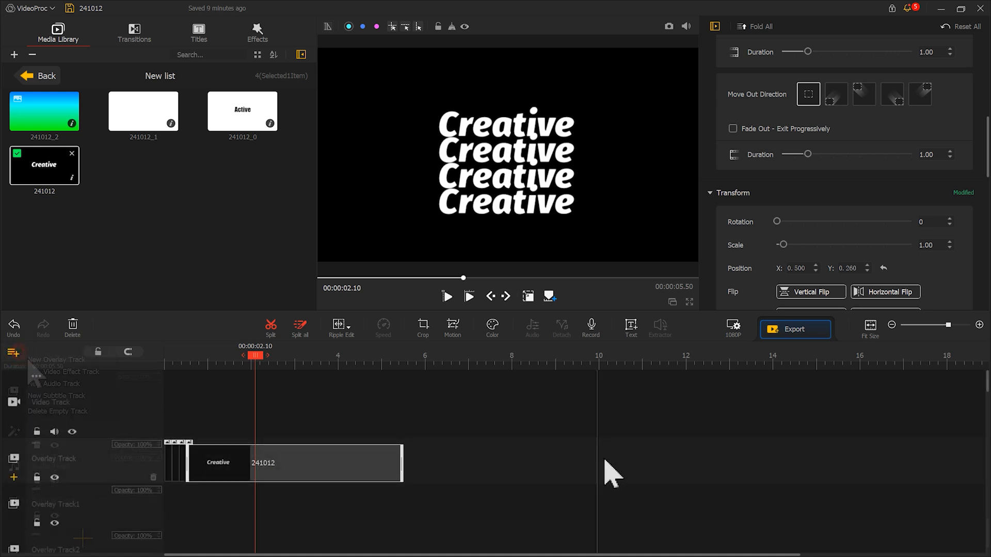
{"action": "left_click_drag", "start_coordinate": [46, 170], "coordinate": [62, 214]}
{"action": "left_click", "coordinate": [39, 76]}
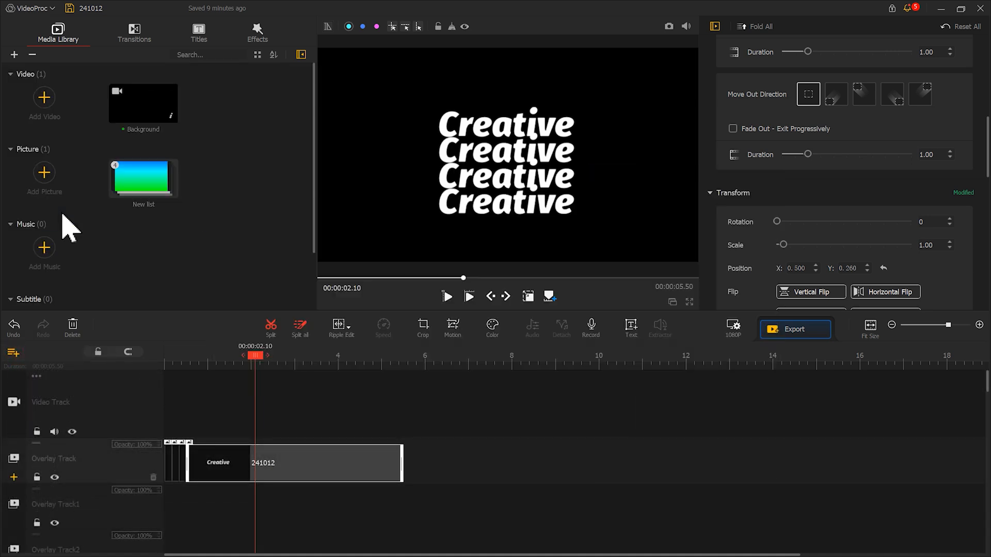
{"action": "left_click_drag", "start_coordinate": [154, 114], "coordinate": [219, 525]}
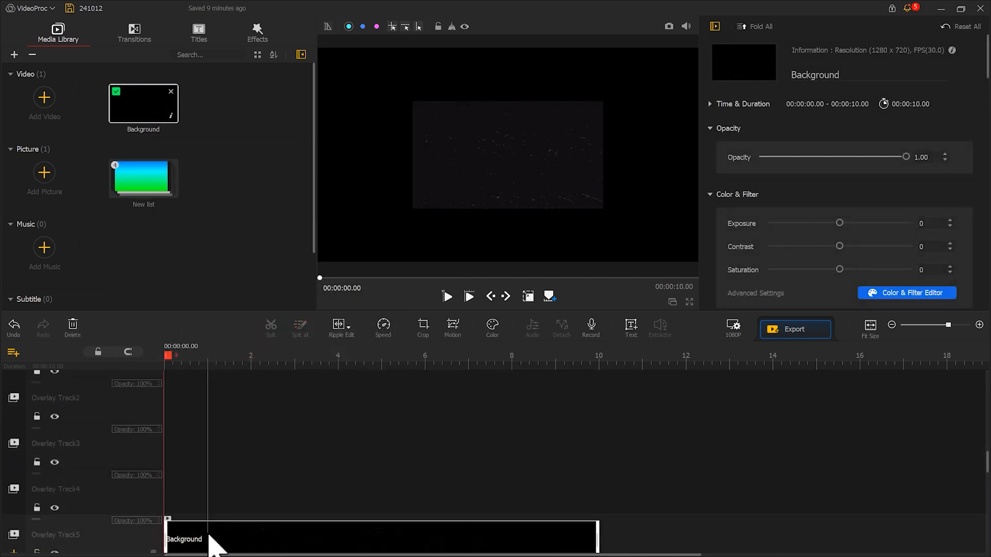
Fit the Background clip to the screen height and set its blend mode to Lighten.
{"action": "scroll", "coordinate": [831, 209], "scroll_direction": "down", "scroll_amount": 5}
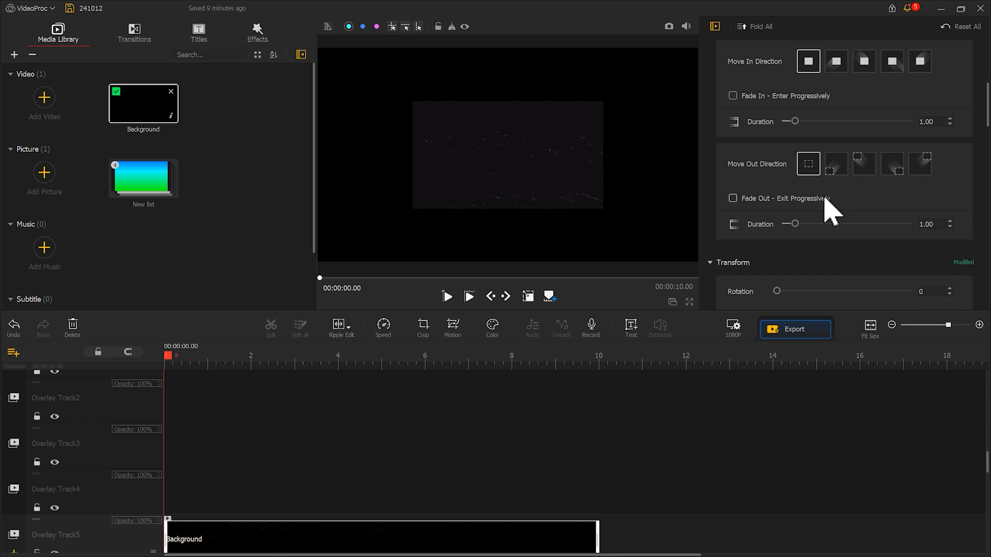
{"action": "left_click", "coordinate": [878, 223]}
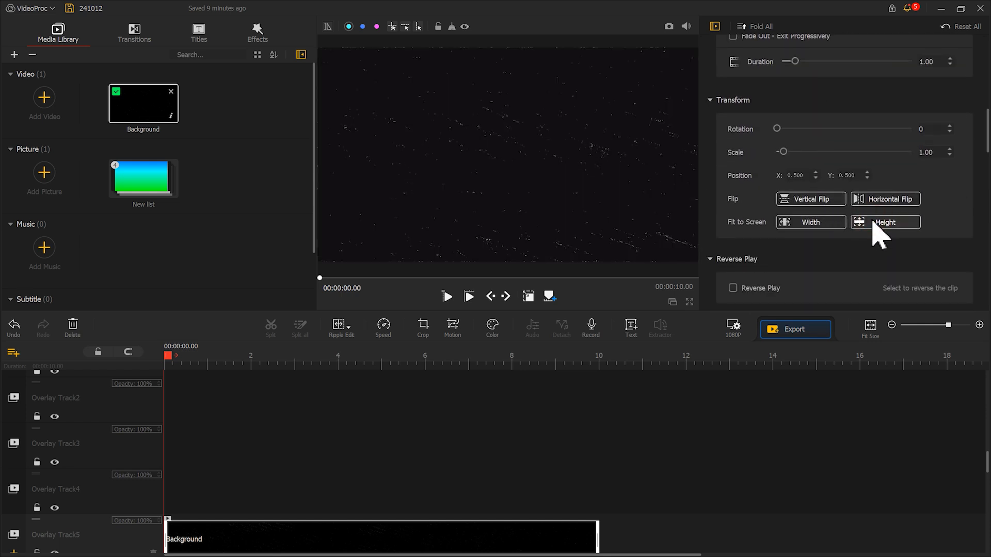
{"action": "scroll", "coordinate": [882, 232], "scroll_direction": "down", "scroll_amount": 15}
{"action": "scroll", "coordinate": [891, 230], "scroll_direction": "down", "scroll_amount": 3}
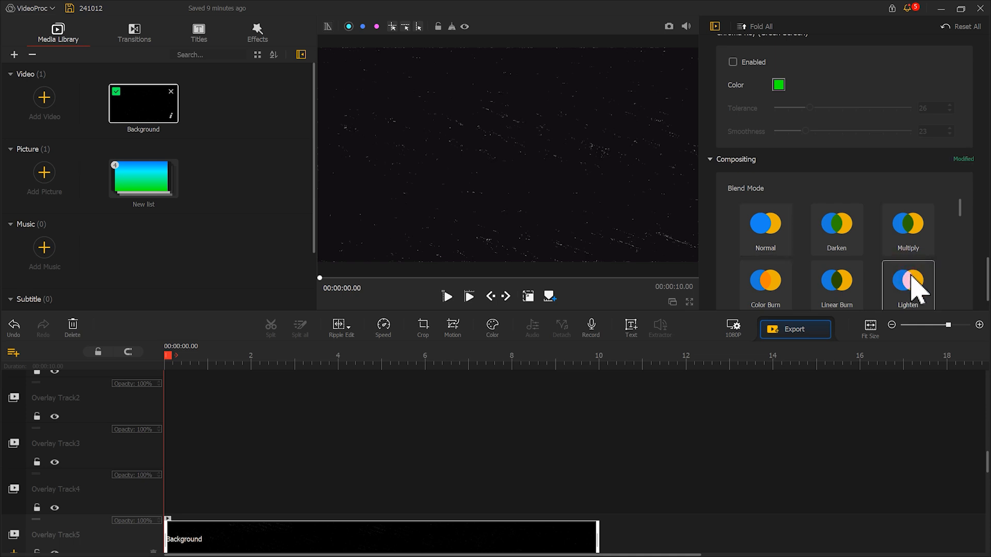
Set the Background clip's contrast to 20 and lock Overlay Track5.
{"action": "left_click_drag", "start_coordinate": [986, 276], "coordinate": [986, 57]}
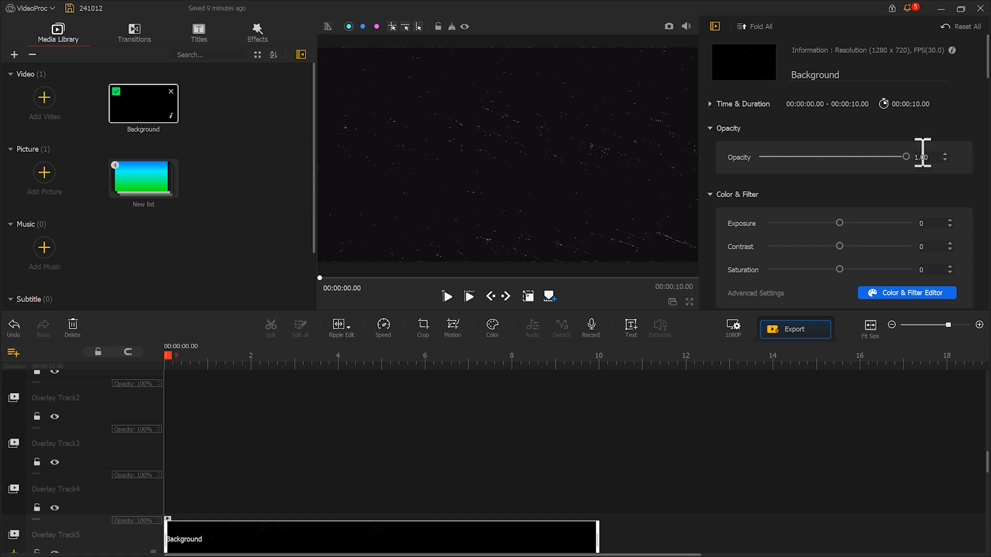
{"action": "left_click_drag", "start_coordinate": [840, 246], "coordinate": [847, 246]}
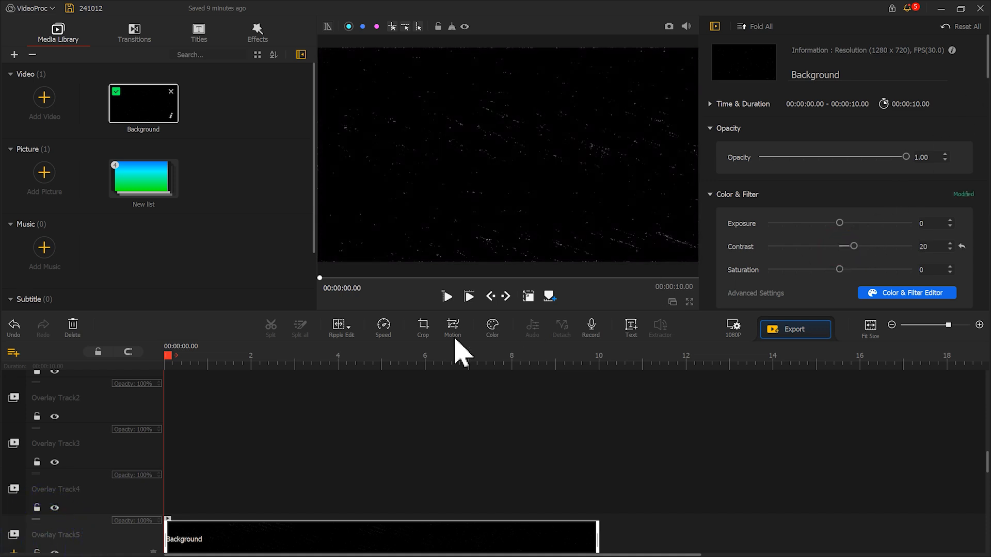
{"action": "scroll", "coordinate": [103, 498], "scroll_direction": "down", "scroll_amount": 2}
{"action": "left_click", "coordinate": [36, 483]}
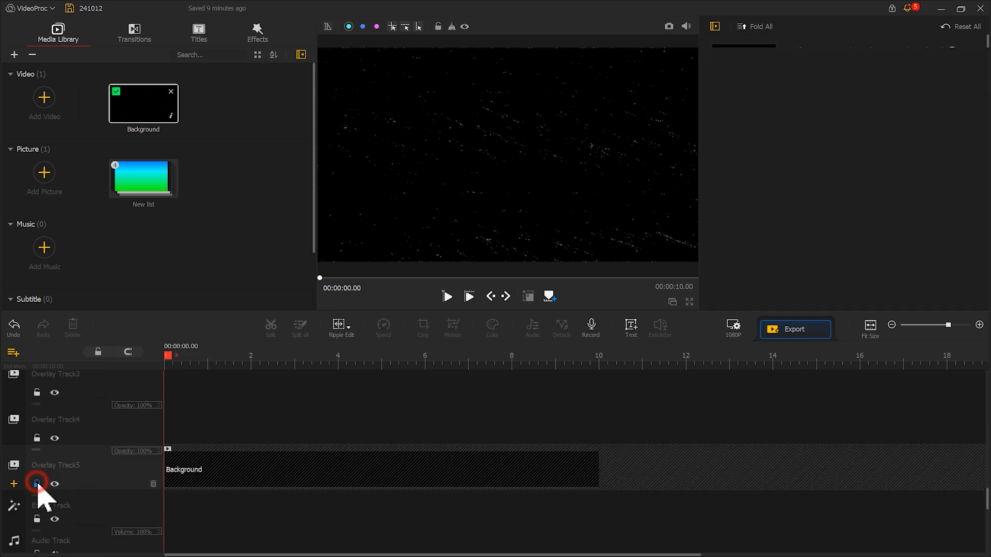
Play the composition from the start to check the "Creative" text over the textured background.
{"action": "scroll", "coordinate": [219, 448], "scroll_direction": "up", "scroll_amount": 4}
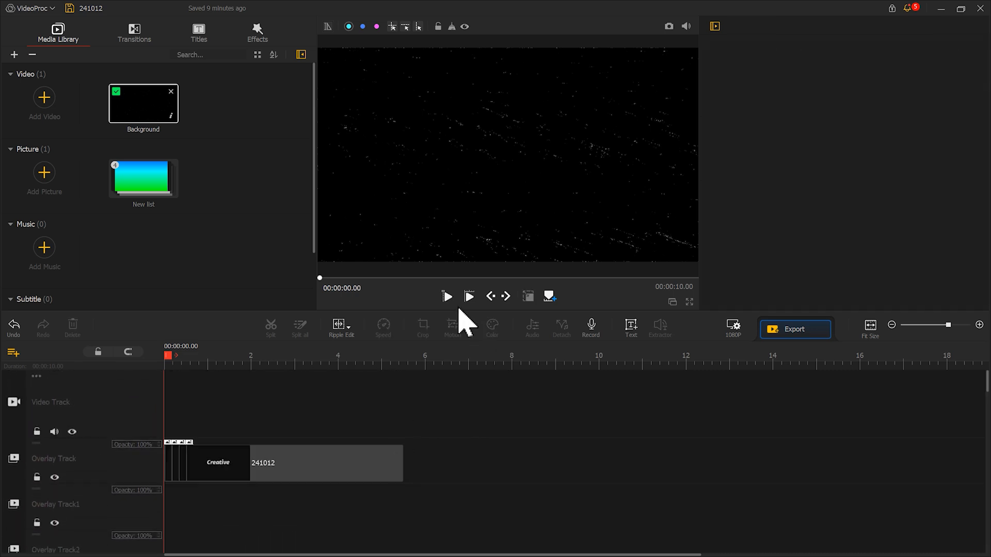
{"action": "left_click", "coordinate": [449, 299]}
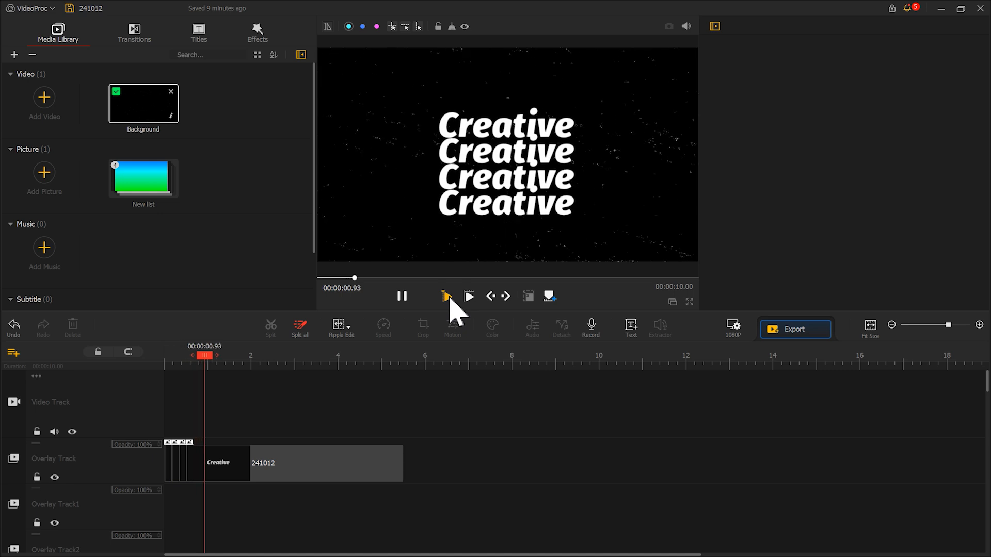
{"action": "left_click", "coordinate": [402, 296]}
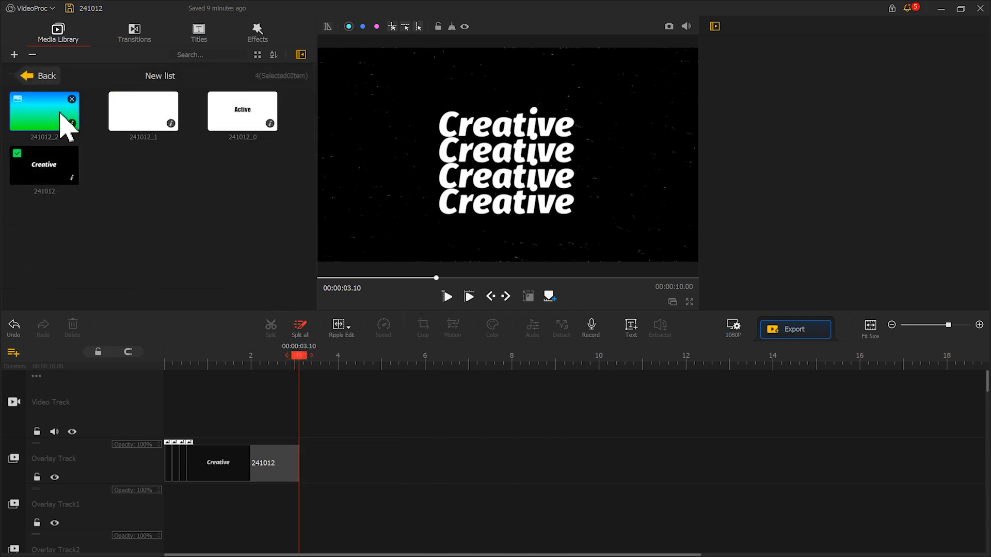
Place the gradient snapshot 241012_2 directly after the "Creative" clip on Overlay Track and crop it to a 1:1 aspect ratio.
{"action": "left_click_drag", "start_coordinate": [60, 113], "coordinate": [308, 461]}
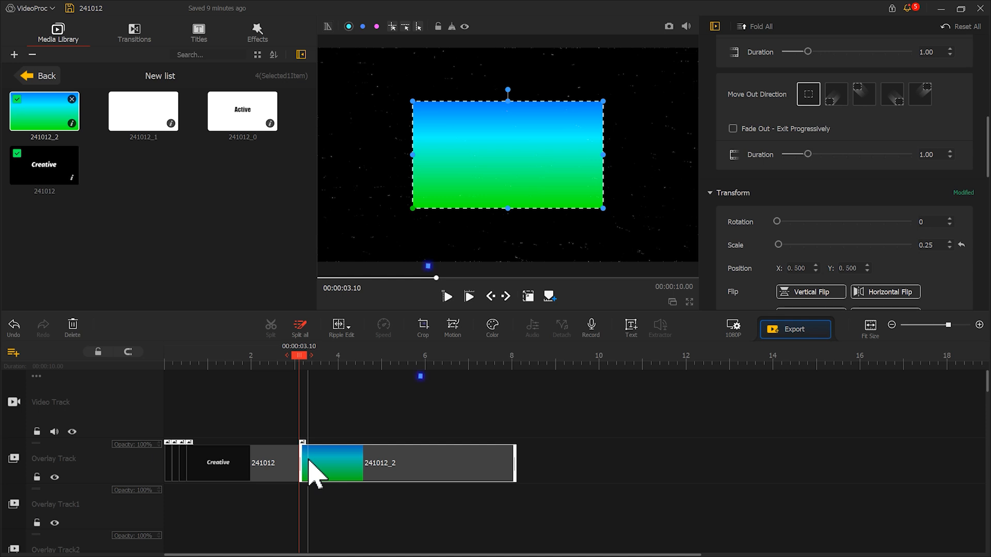
{"action": "left_click", "coordinate": [423, 328]}
{"action": "left_click", "coordinate": [374, 452]}
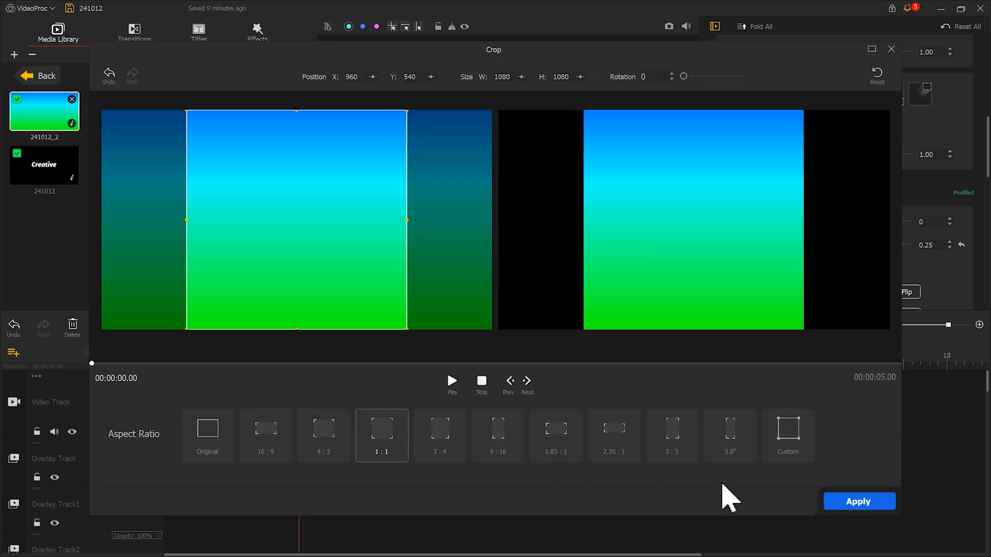
{"action": "left_click", "coordinate": [852, 503]}
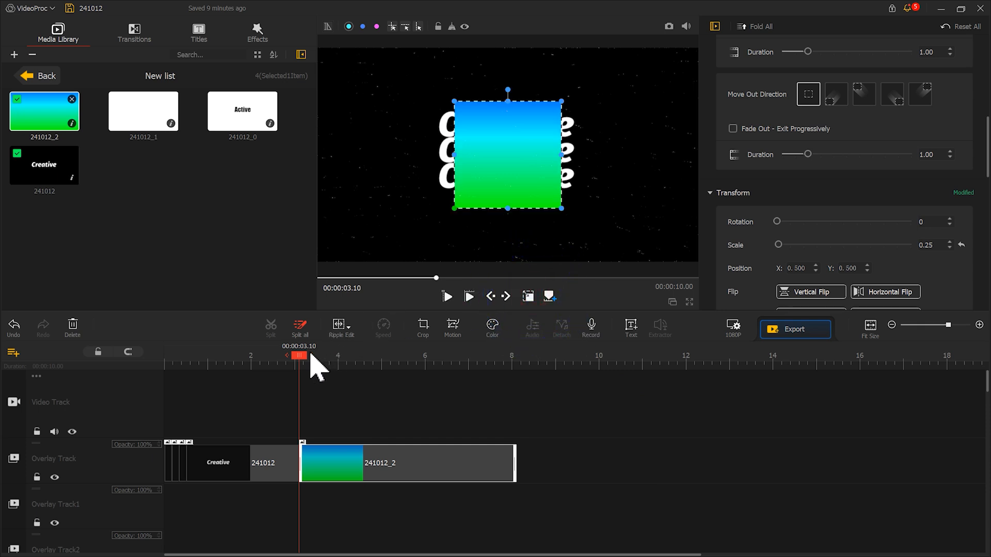
Scale the gradient square down to about 0.15 and align it vertically with the frame's horizontal centre guide.
{"action": "left_click_drag", "start_coordinate": [305, 357], "coordinate": [313, 361]}
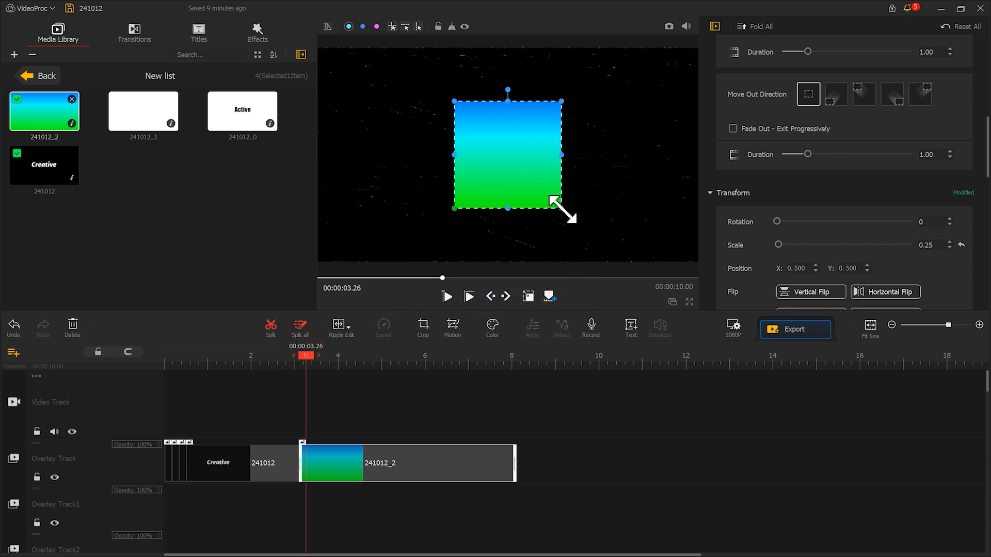
{"action": "left_click_drag", "start_coordinate": [563, 209], "coordinate": [539, 189]}
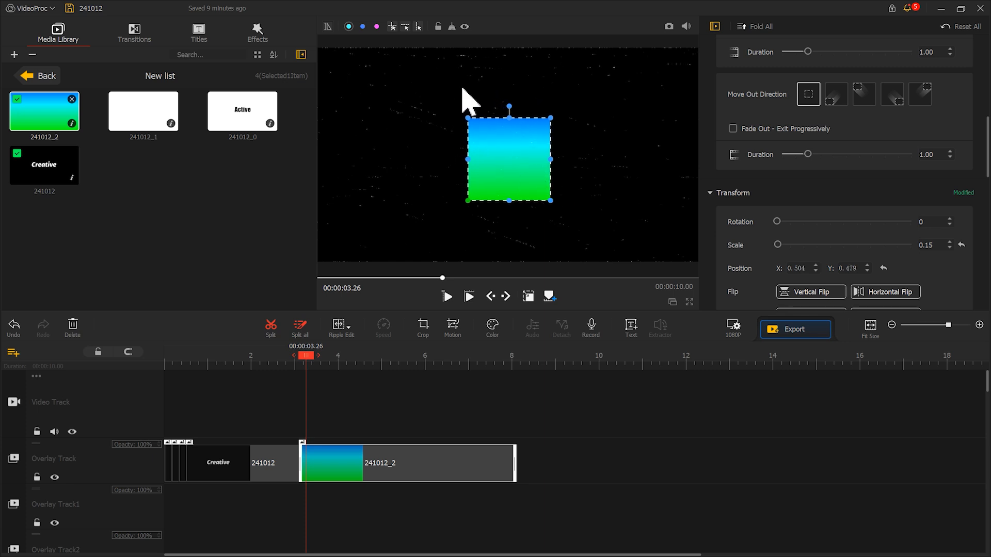
{"action": "left_click", "coordinate": [406, 26]}
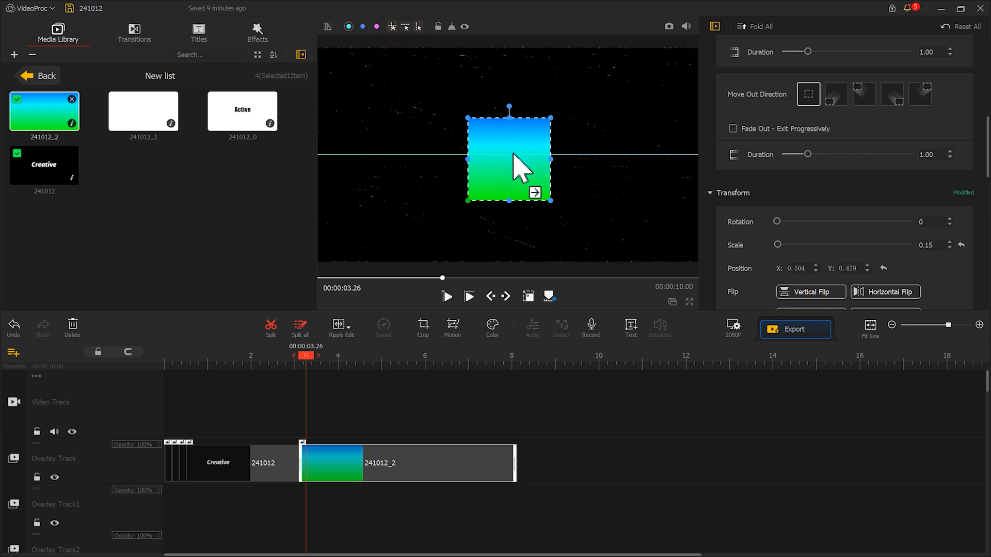
{"action": "left_click_drag", "start_coordinate": [511, 180], "coordinate": [511, 178]}
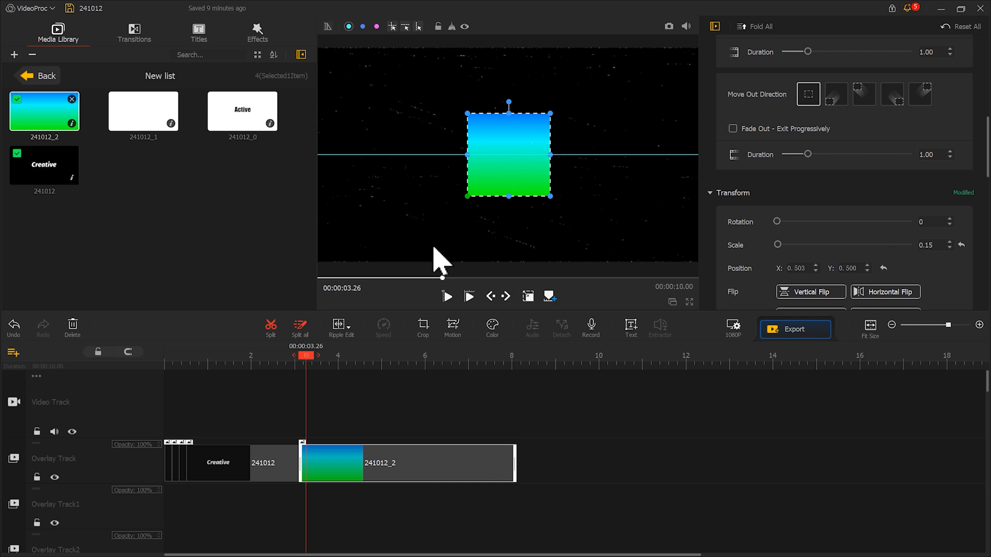
Apply the Horizontal Open motion preset to the gradient square, with Smooth Speed Down 1 on its second keyframe.
{"action": "left_click", "coordinate": [448, 331]}
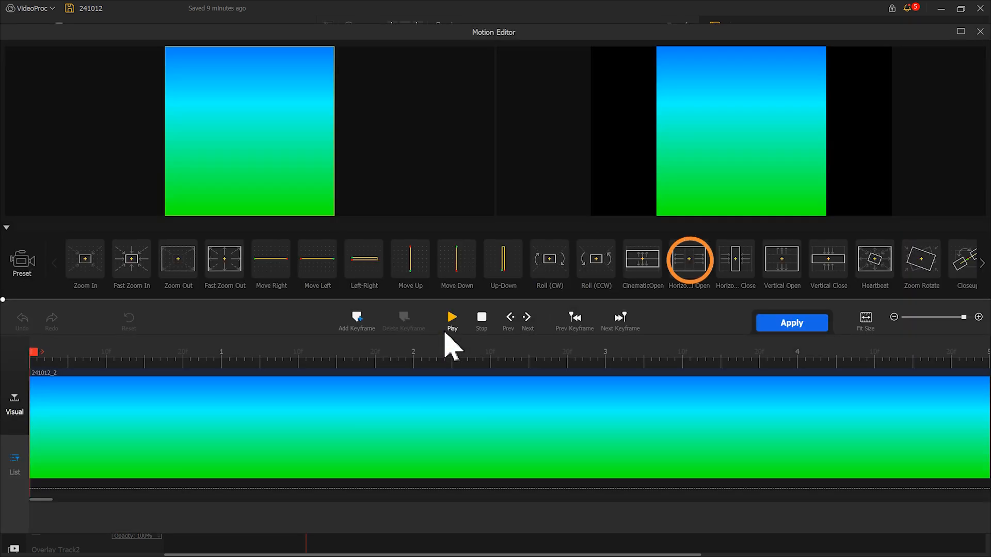
{"action": "left_click", "coordinate": [690, 273]}
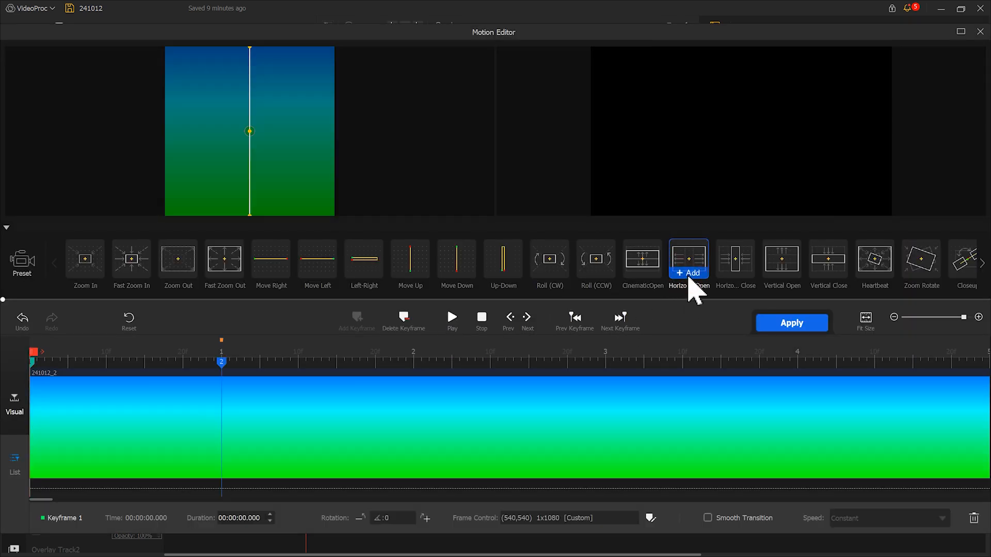
{"action": "left_click", "coordinate": [221, 362]}
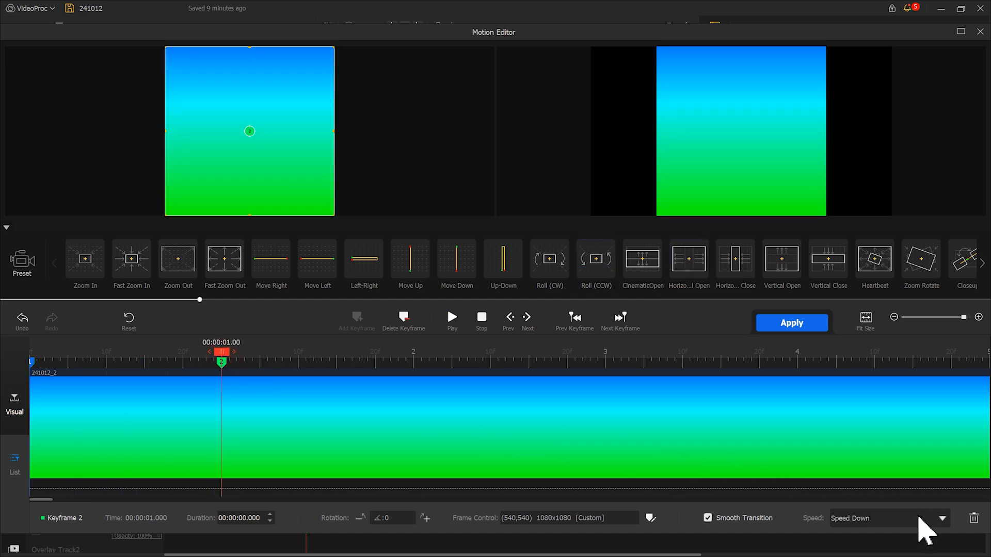
{"action": "left_click", "coordinate": [918, 517]}
{"action": "left_click", "coordinate": [915, 462]}
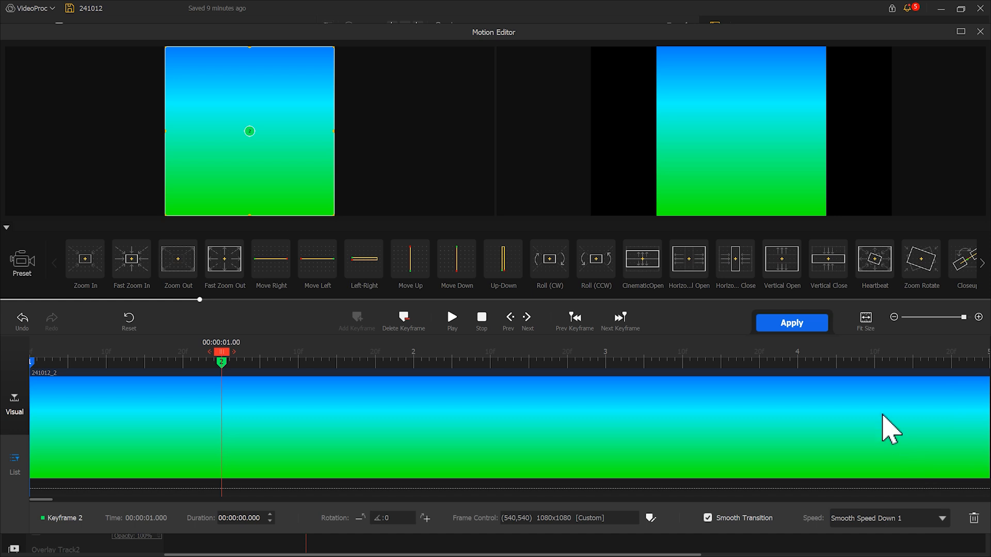
{"action": "left_click", "coordinate": [808, 327]}
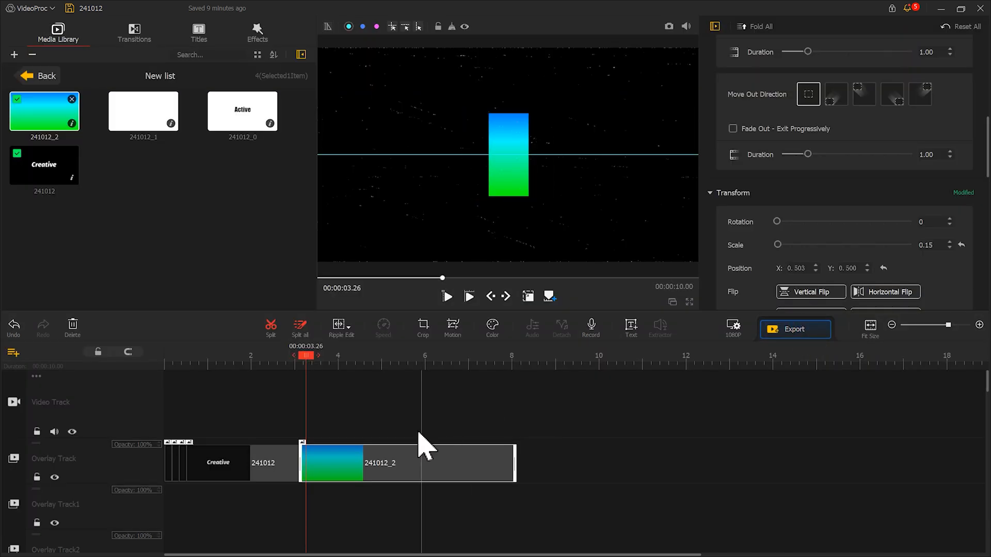
Duplicate the gradient clip at the same start time and move the copy to the left of the centre square in the frame.
{"action": "right_click", "coordinate": [398, 454]}
{"action": "left_click", "coordinate": [395, 526]}
{"action": "left_click_drag", "start_coordinate": [416, 469], "coordinate": [348, 469]}
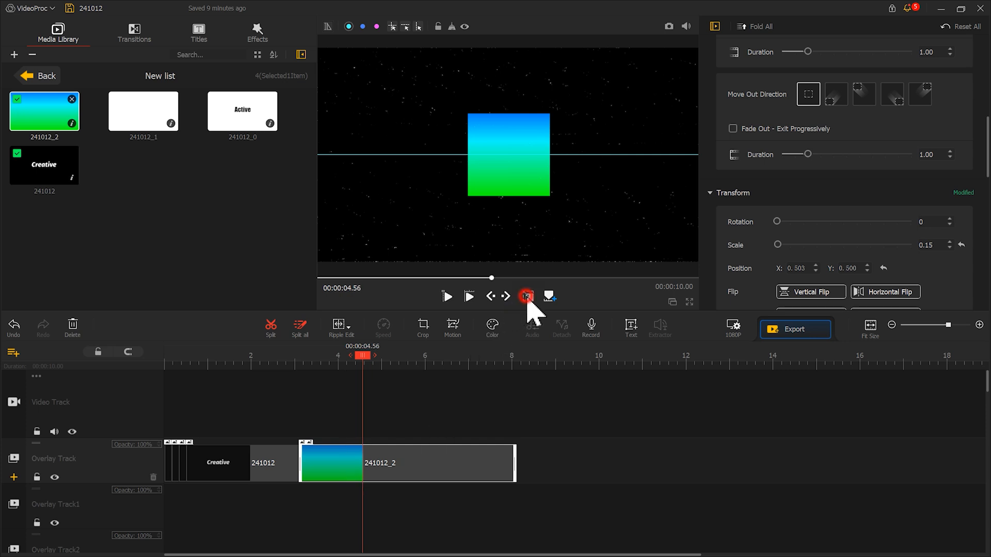
{"action": "left_click_drag", "start_coordinate": [511, 181], "coordinate": [387, 179]}
Add another copy of the gradient clip at the same start time and place it right of the centre square, at about X 0.82.
{"action": "right_click", "coordinate": [408, 465]}
{"action": "left_click", "coordinate": [438, 524]}
{"action": "left_click_drag", "start_coordinate": [440, 470], "coordinate": [329, 467]}
{"action": "left_click_drag", "start_coordinate": [516, 195], "coordinate": [635, 178]}
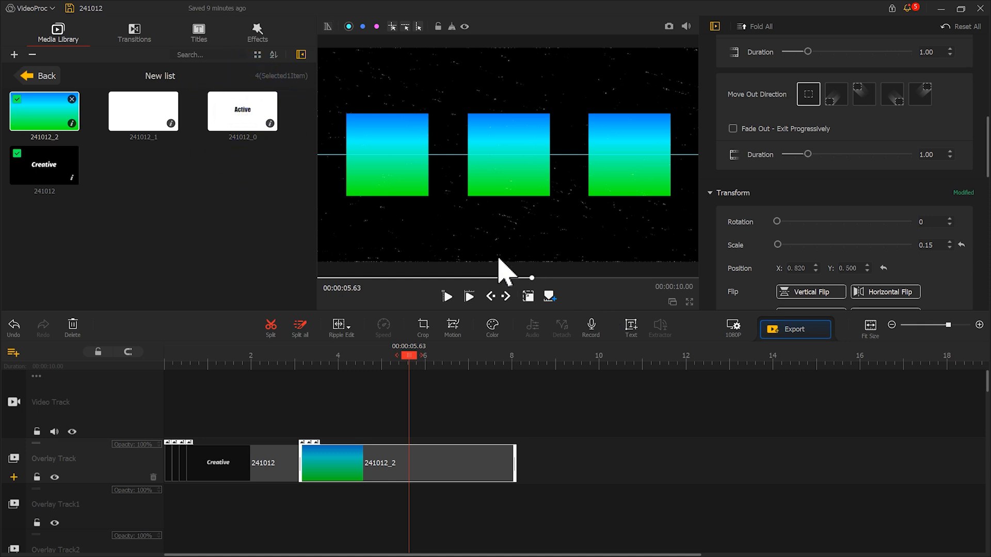
Place the "Active" snapshot 241012_0 on Overlay Track1, aligned with the start of the gradient clips.
{"action": "left_click_drag", "start_coordinate": [249, 124], "coordinate": [310, 524]}
{"action": "left_click_drag", "start_coordinate": [300, 367], "coordinate": [352, 364]}
Set the "Active" clip's blend mode to Multiply and enlarge it so its text fills the width of the centre square.
{"action": "scroll", "coordinate": [886, 199], "scroll_direction": "down", "scroll_amount": 10}
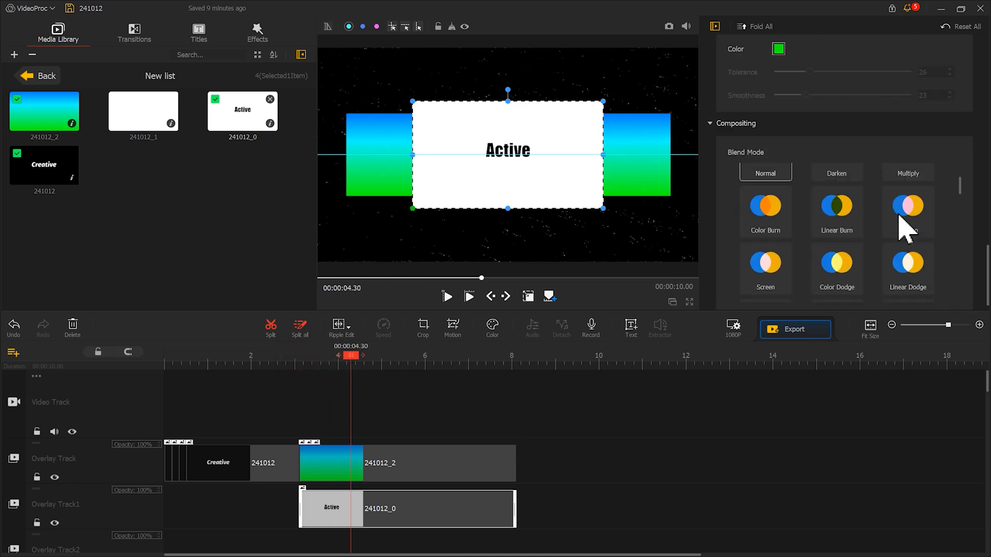
{"action": "left_click", "coordinate": [909, 193]}
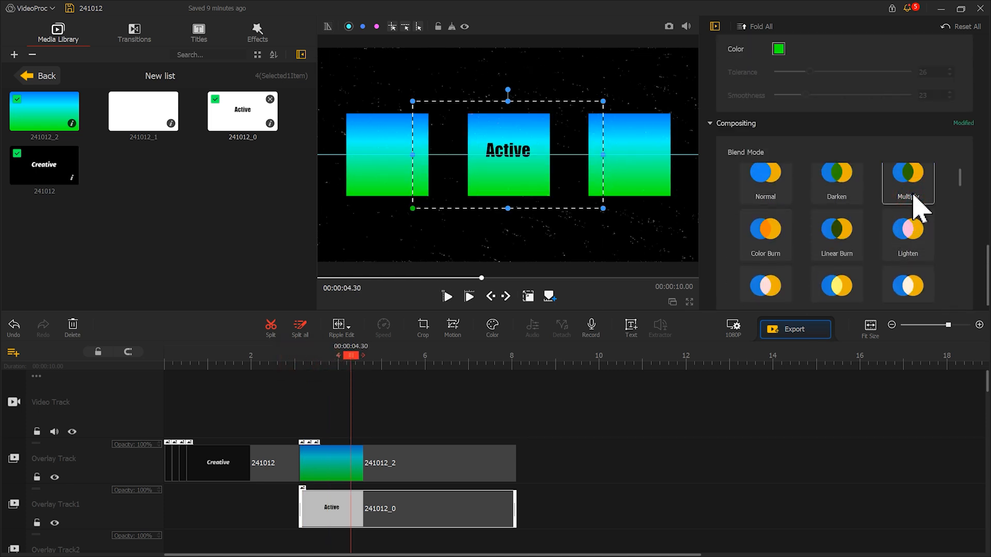
{"action": "left_click_drag", "start_coordinate": [601, 209], "coordinate": [623, 218]}
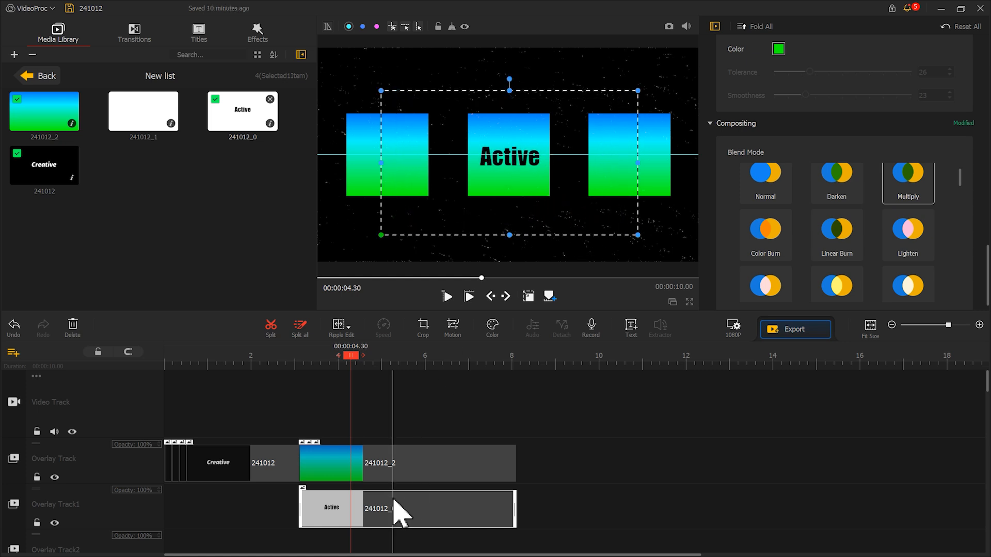
Copy the "Active" clip to the same start time on Overlay Track2 and move its text over the left gradient square.
{"action": "scroll", "coordinate": [393, 499], "scroll_direction": "down", "scroll_amount": 3}
{"action": "right_click", "coordinate": [368, 447]}
{"action": "left_click", "coordinate": [384, 501]}
{"action": "right_click", "coordinate": [338, 472]}
{"action": "left_click", "coordinate": [349, 496]}
{"action": "left_click_drag", "start_coordinate": [378, 485], "coordinate": [340, 490]}
{"action": "left_click_drag", "start_coordinate": [557, 221], "coordinate": [440, 209]}
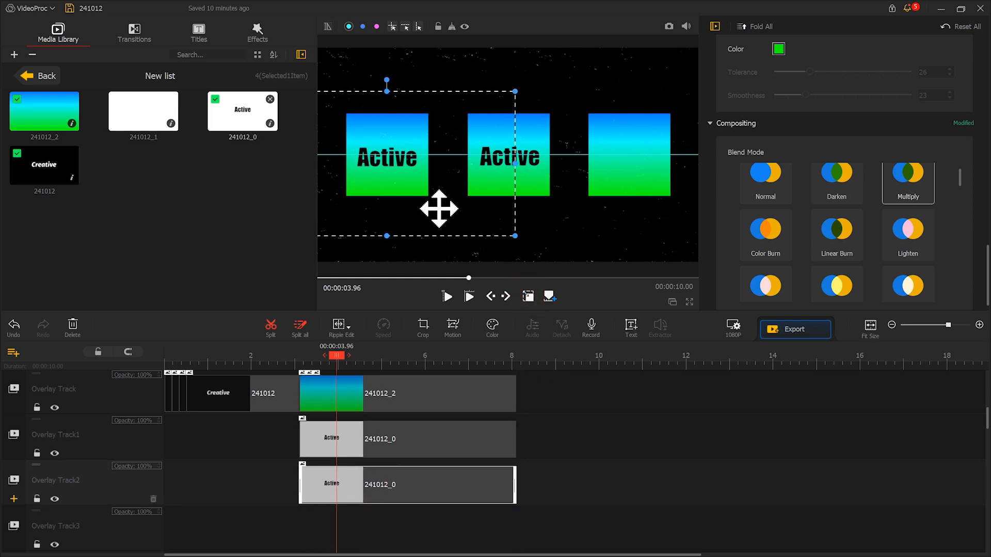
Paste another "Active" clip on Overlay Track3 at the same start time and move its text over the right gradient square.
{"action": "right_click", "coordinate": [340, 537]}
{"action": "left_click", "coordinate": [355, 534]}
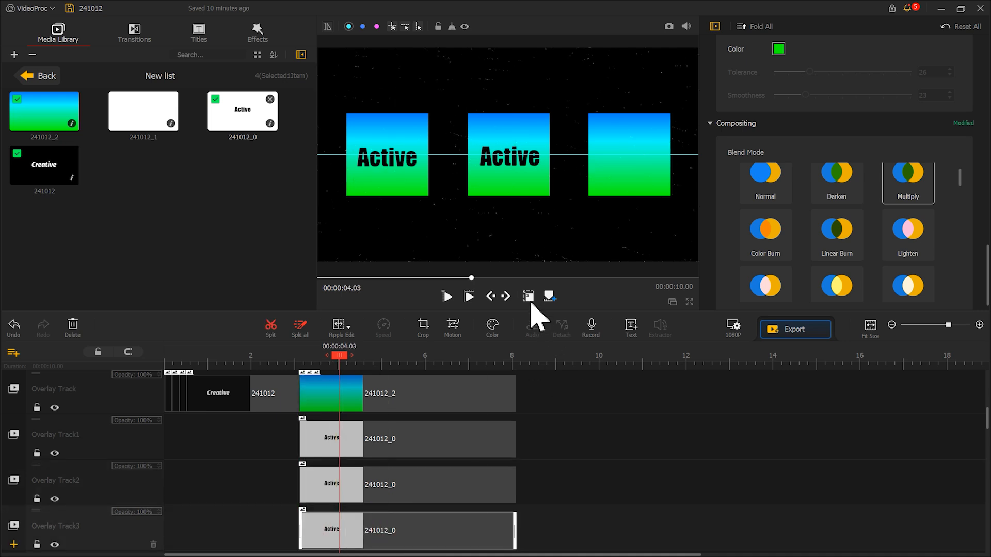
{"action": "left_click_drag", "start_coordinate": [506, 209], "coordinate": [624, 212]}
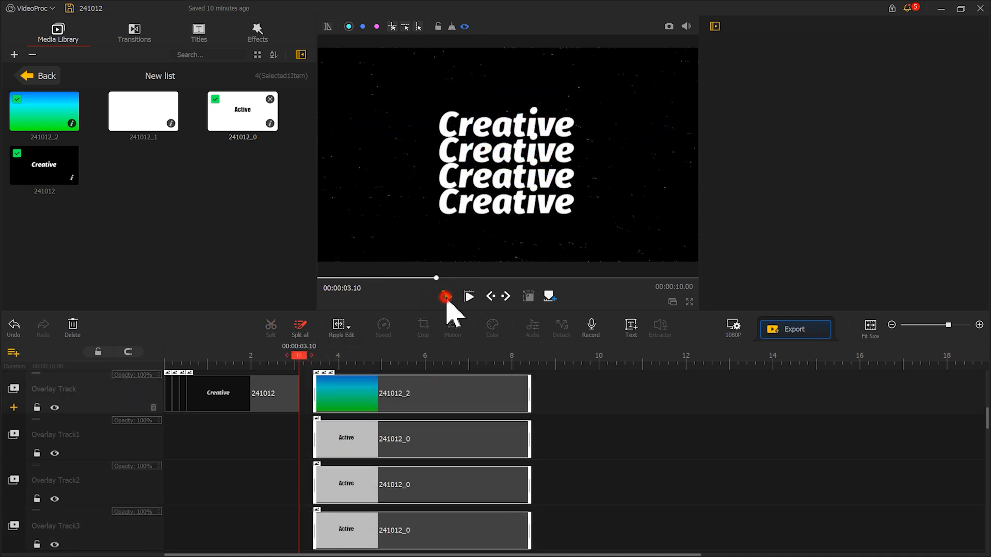
Play the composition to check the transition from the "Creative" text to the three "Active" squares.
{"action": "left_click", "coordinate": [445, 297]}
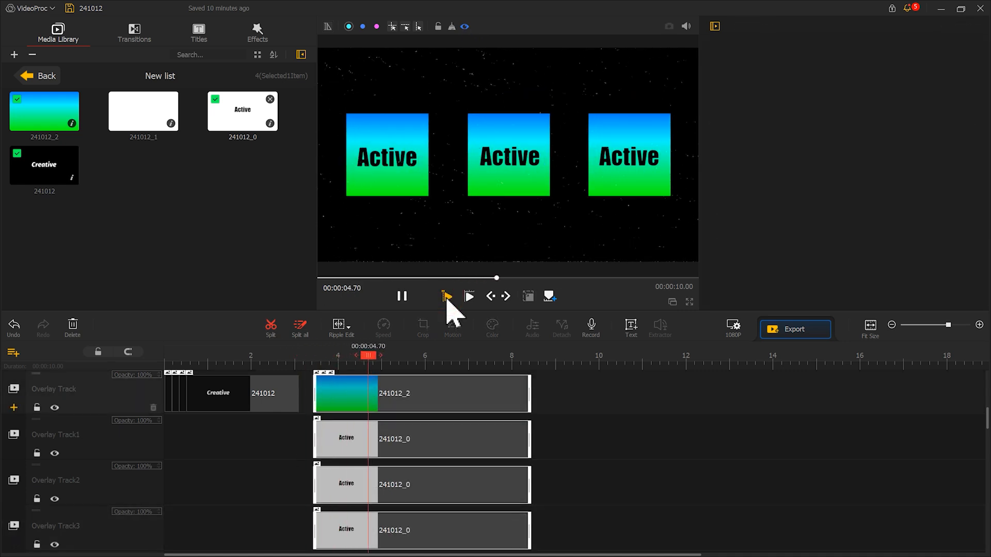
{"action": "left_click", "coordinate": [401, 301]}
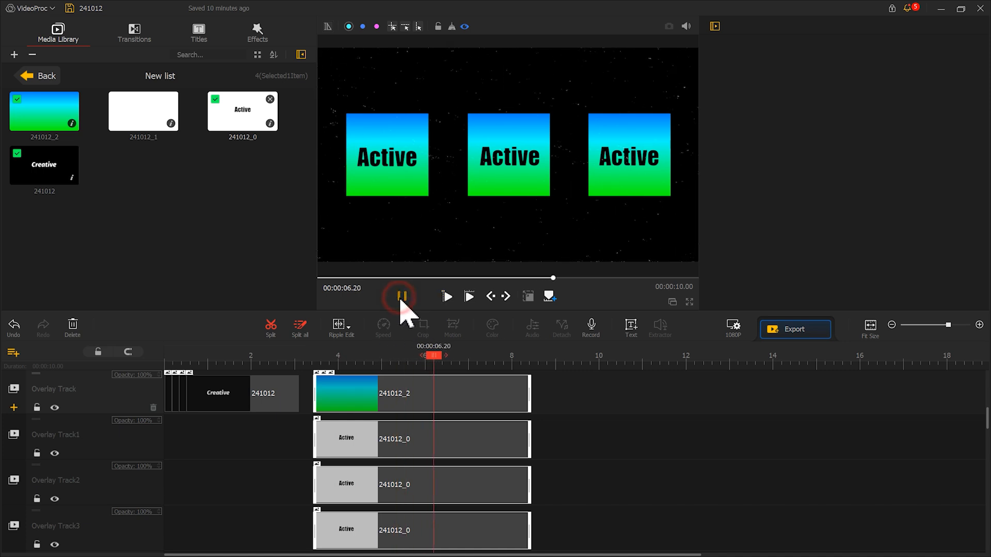
Return to the main media library and place the upbeat-indie music at the start of the Audio Track.
{"action": "left_click", "coordinate": [46, 76]}
{"action": "left_click_drag", "start_coordinate": [157, 263], "coordinate": [156, 512]}
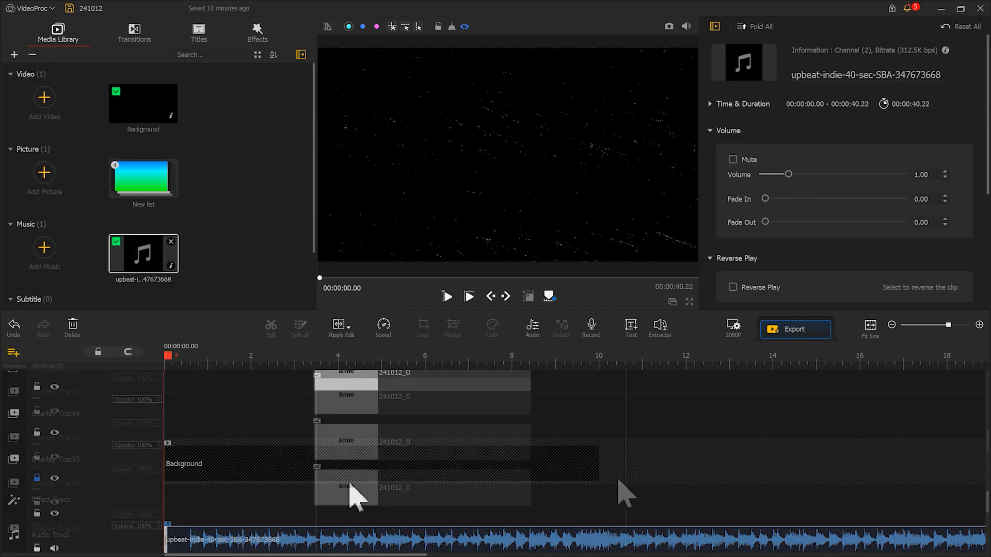
{"action": "left_click_drag", "start_coordinate": [618, 480], "coordinate": [255, 452]}
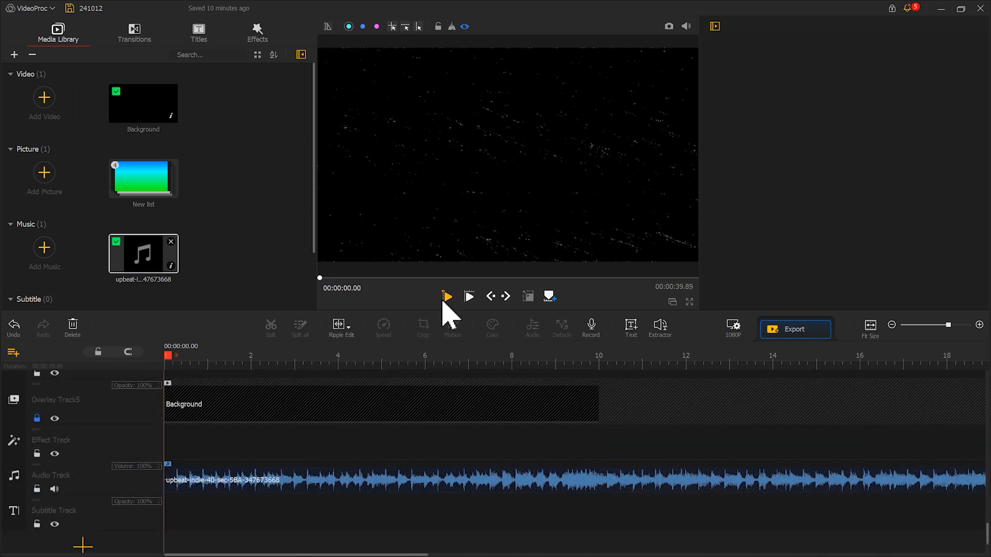
Play the composition from the start to check the animation together with the music.
{"action": "left_click", "coordinate": [447, 297]}
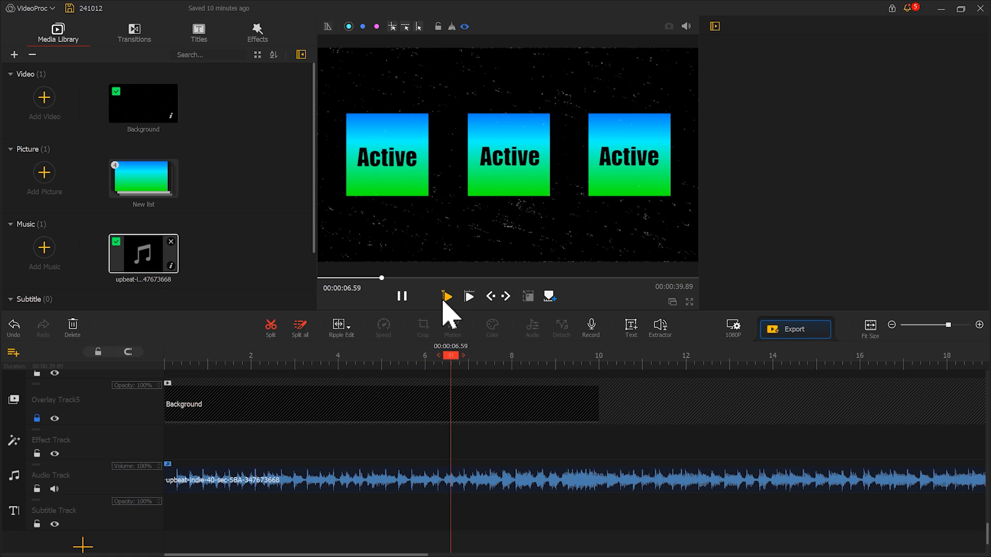
{"action": "left_click", "coordinate": [402, 296]}
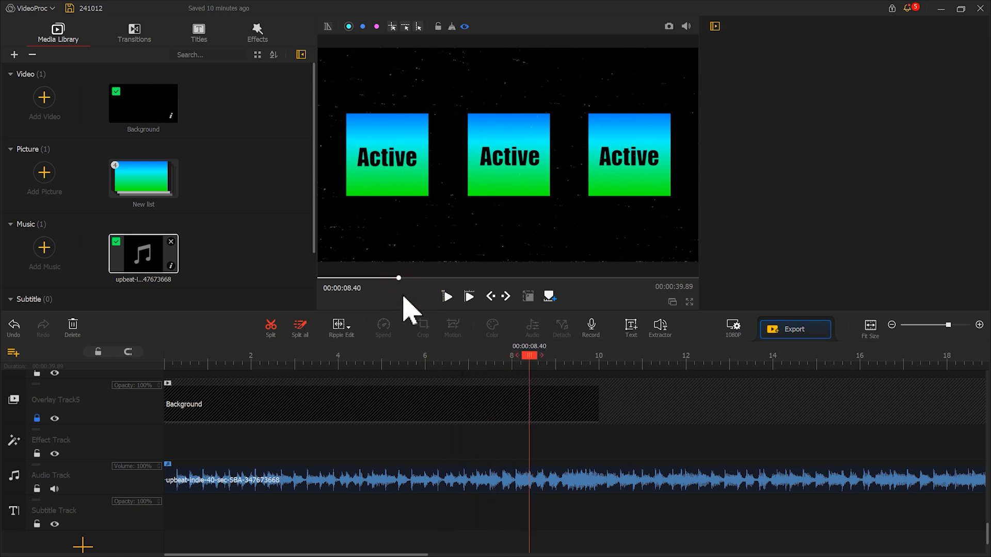